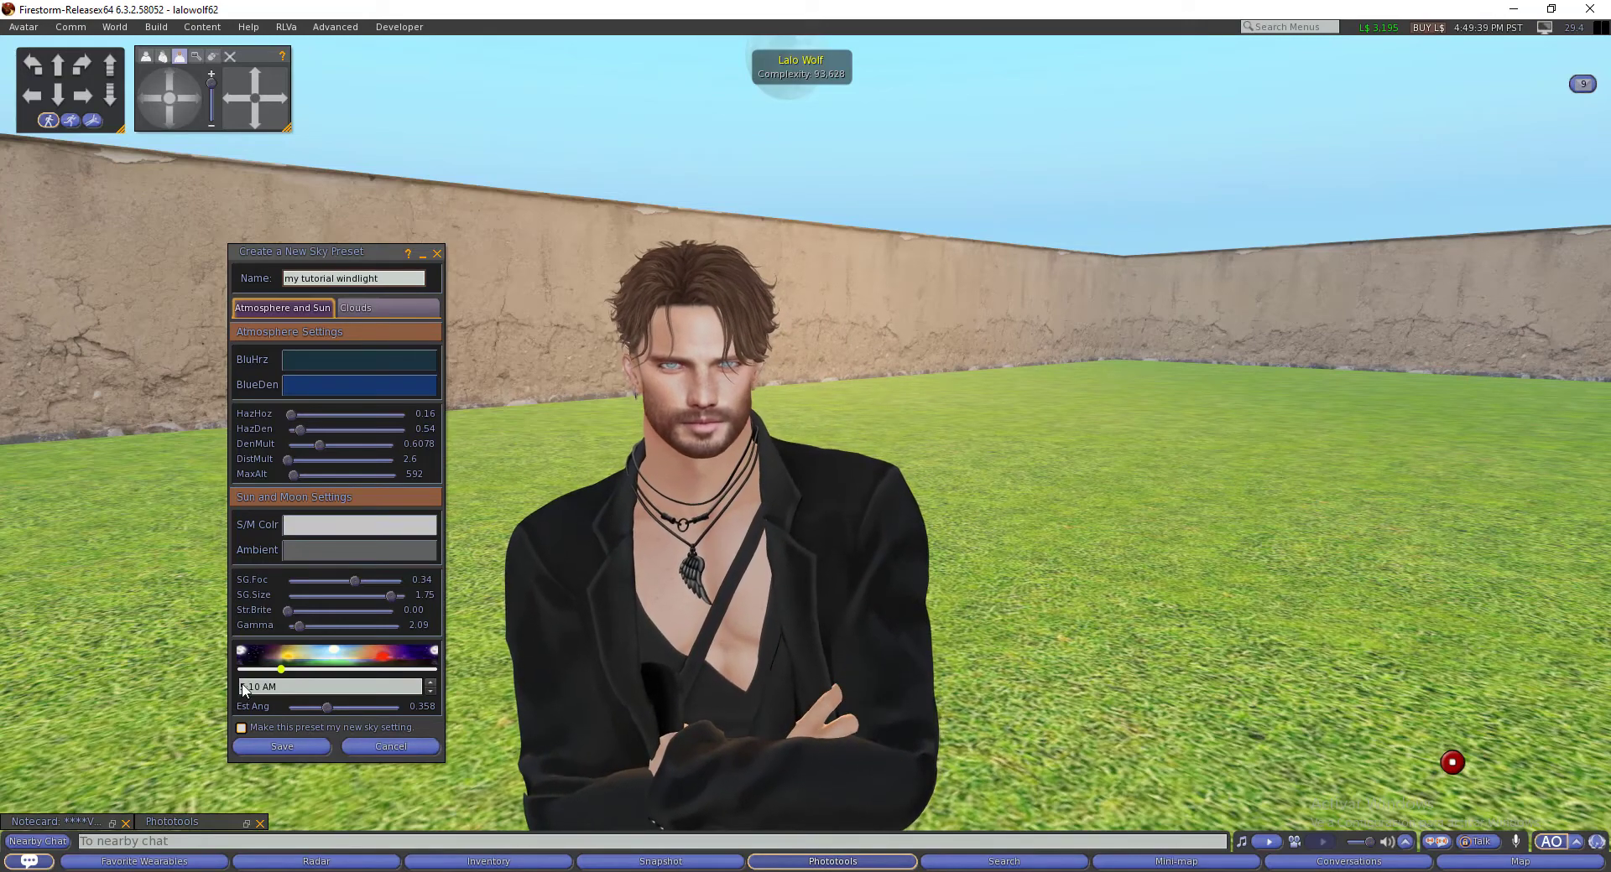
Save the new sky preset under the name 'my tutorial windlight'.
{"action": "left_click", "coordinate": [293, 746]}
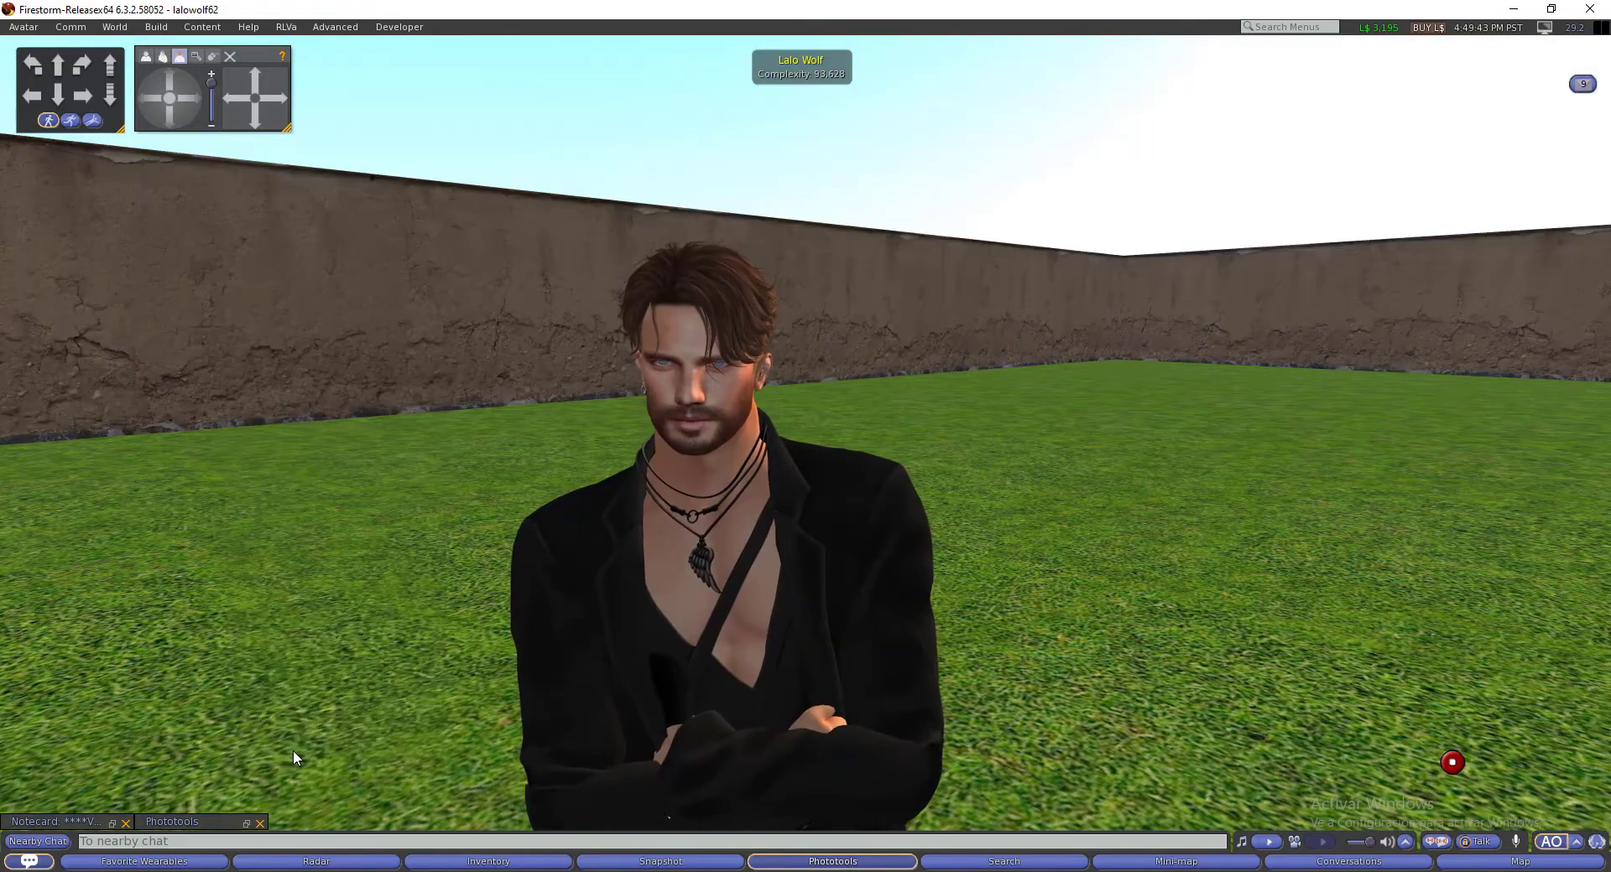
Choose 'my tutorial windlight' in the Quick Preferences WL Sky dropdown.
{"action": "left_click", "coordinate": [1595, 842]}
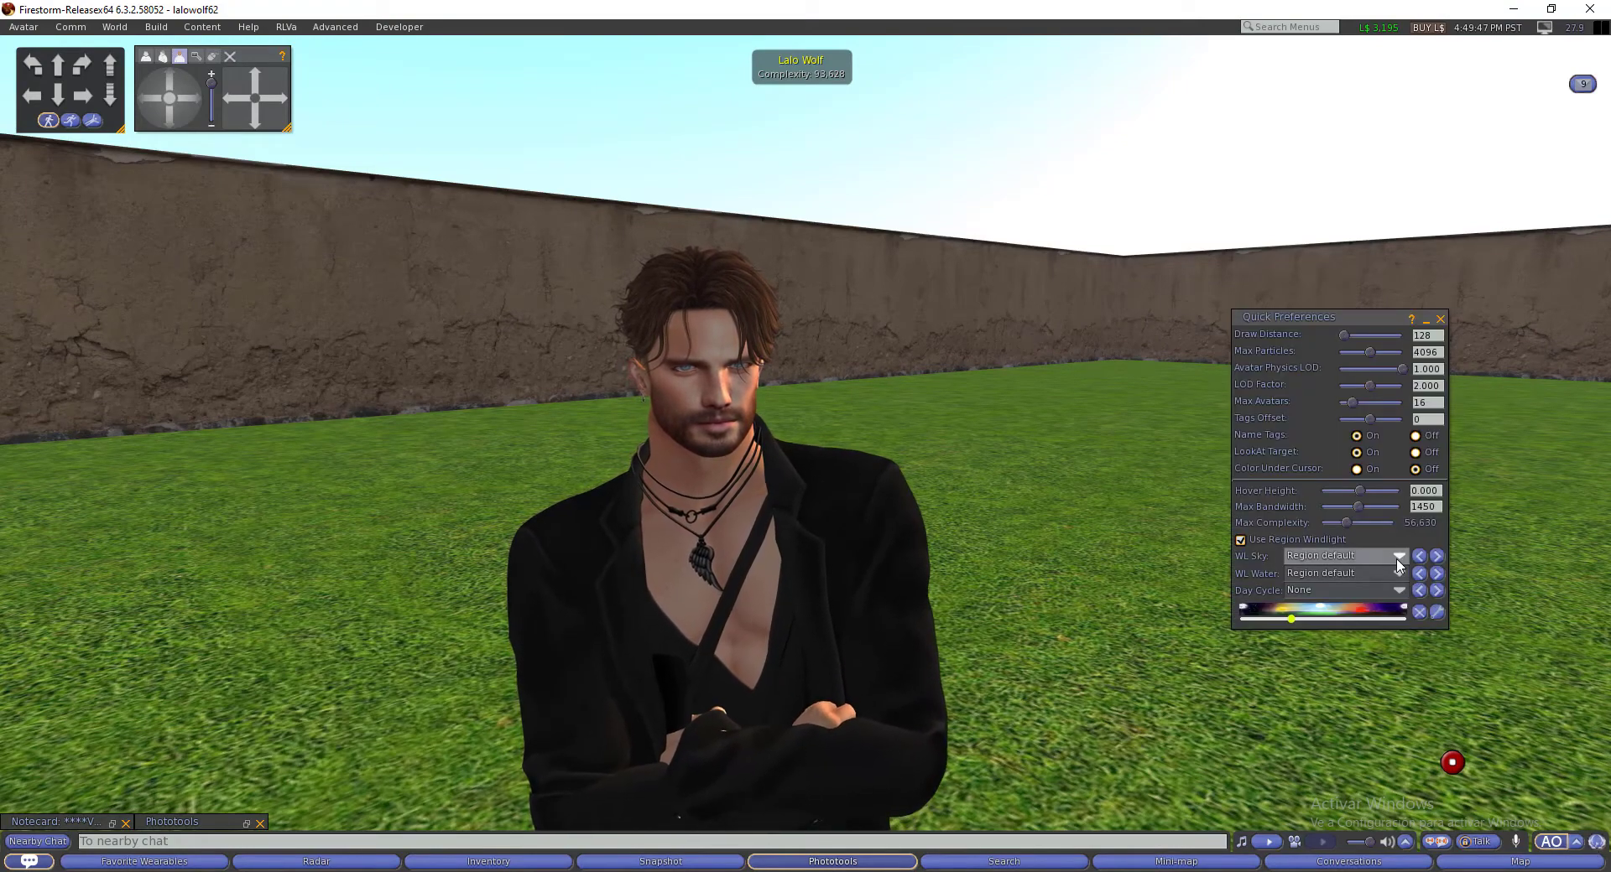
{"action": "left_click", "coordinate": [1336, 557]}
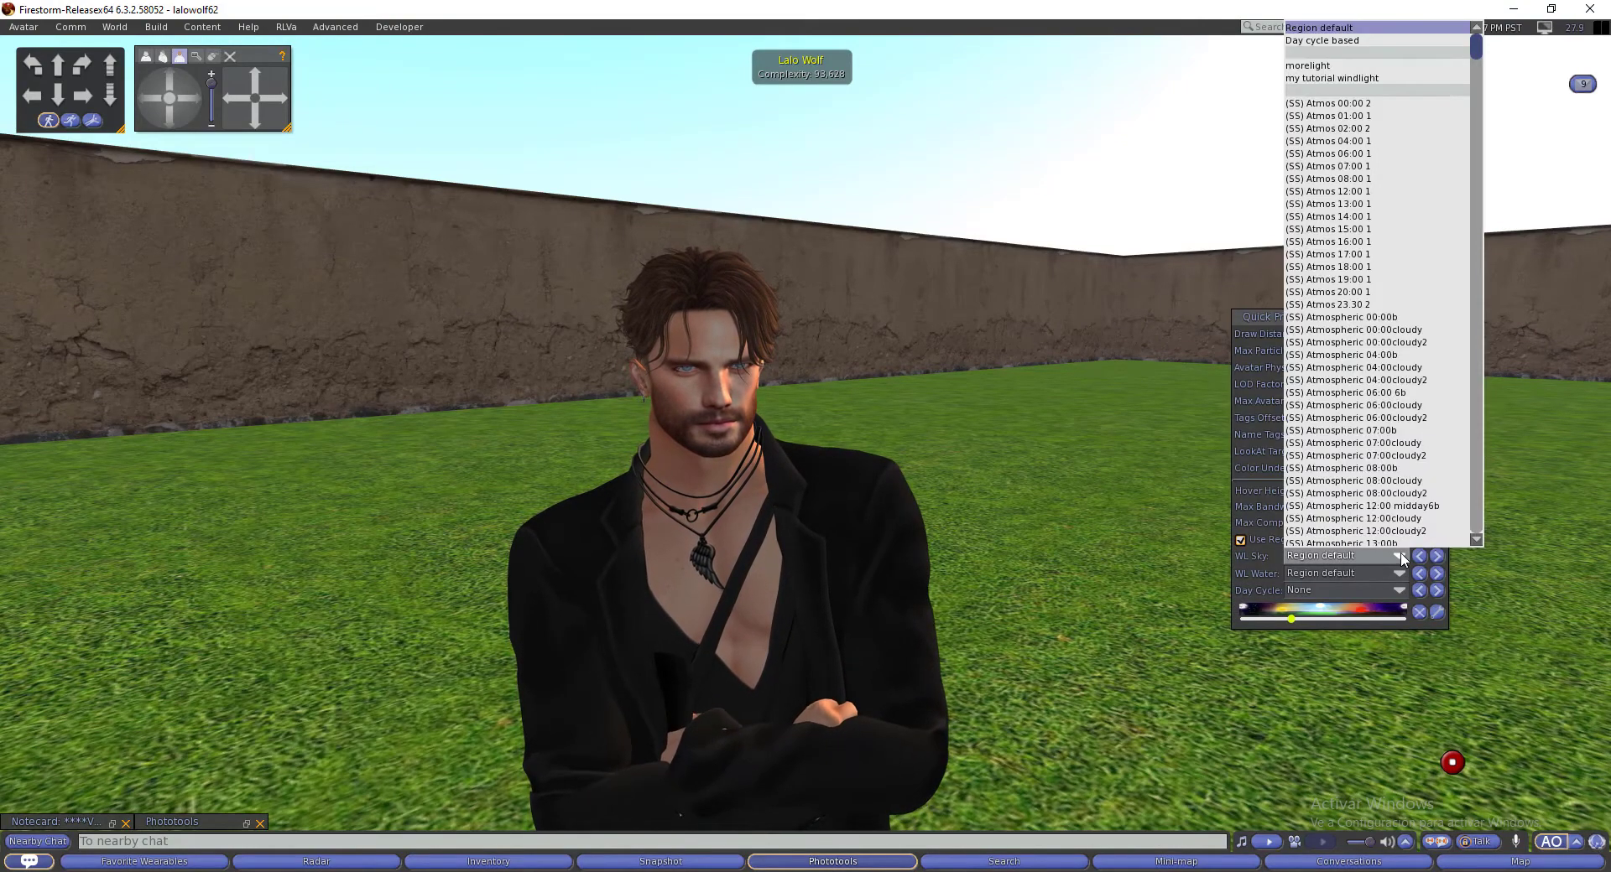
{"action": "left_click", "coordinate": [1324, 78]}
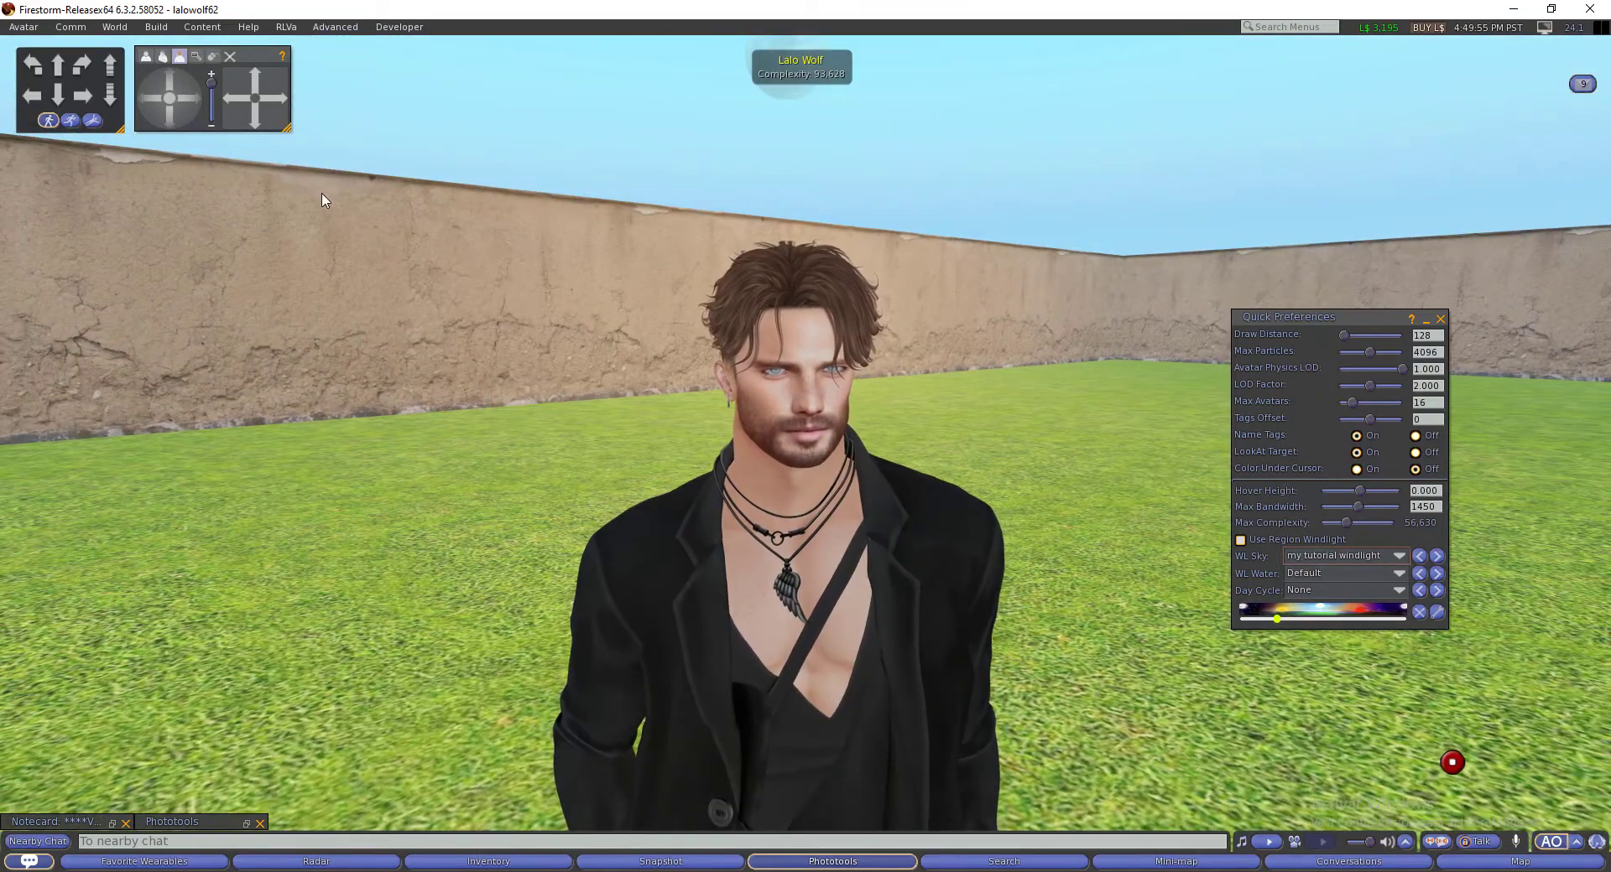
Tilt the view to inspect the new sky and moon, keeping 'my tutorial windlight' selected.
{"action": "left_click_drag", "start_coordinate": [172, 72], "coordinate": [161, 103]}
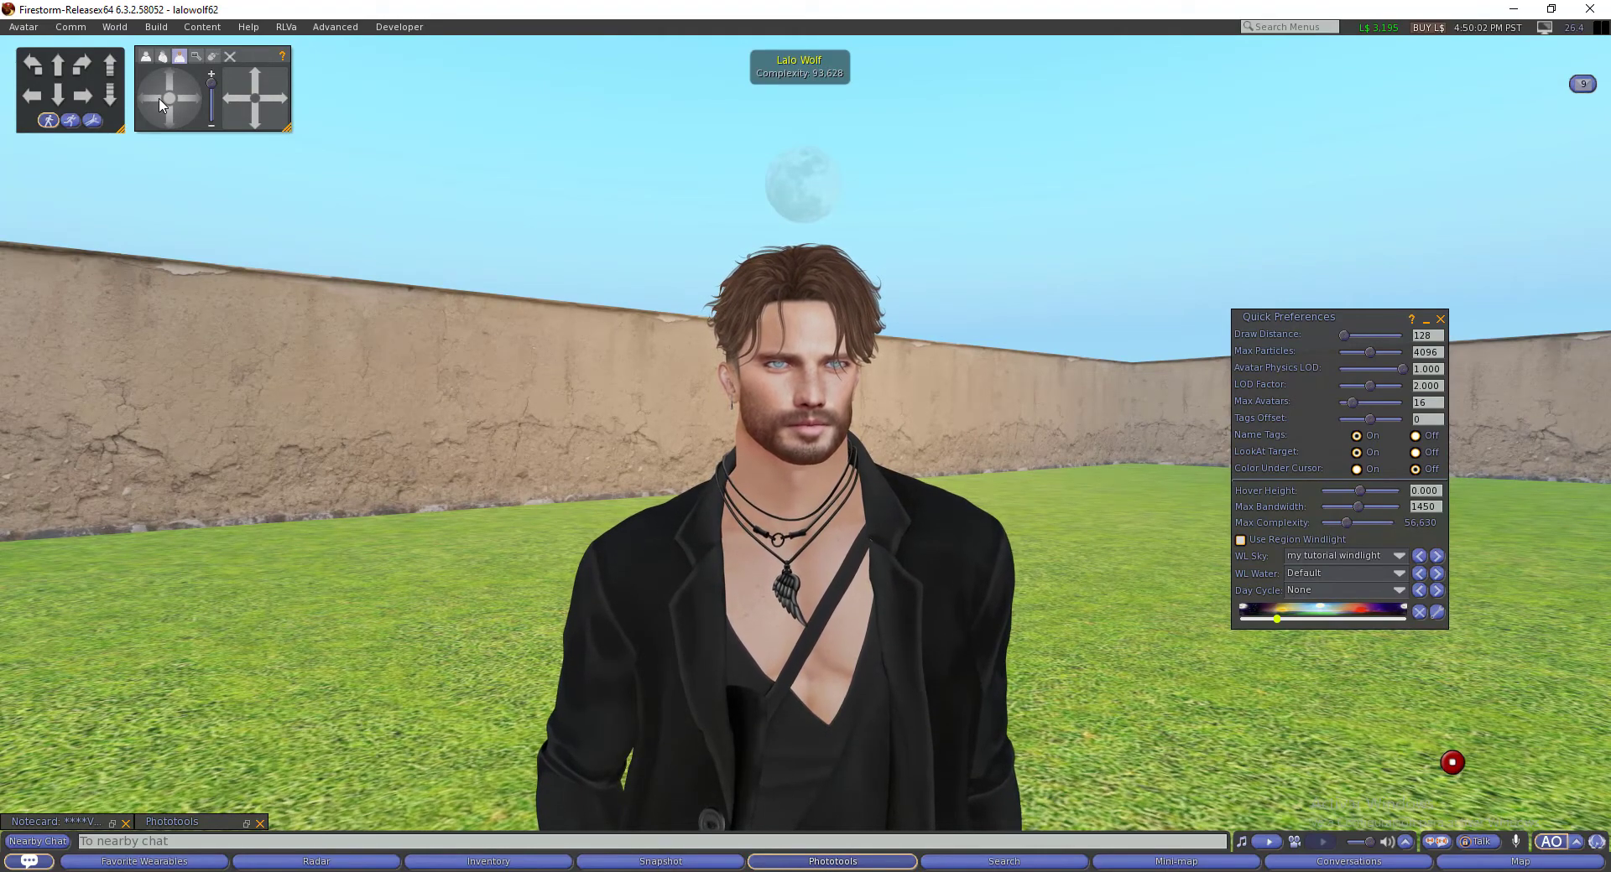
{"action": "left_click_drag", "start_coordinate": [161, 104], "coordinate": [193, 91]}
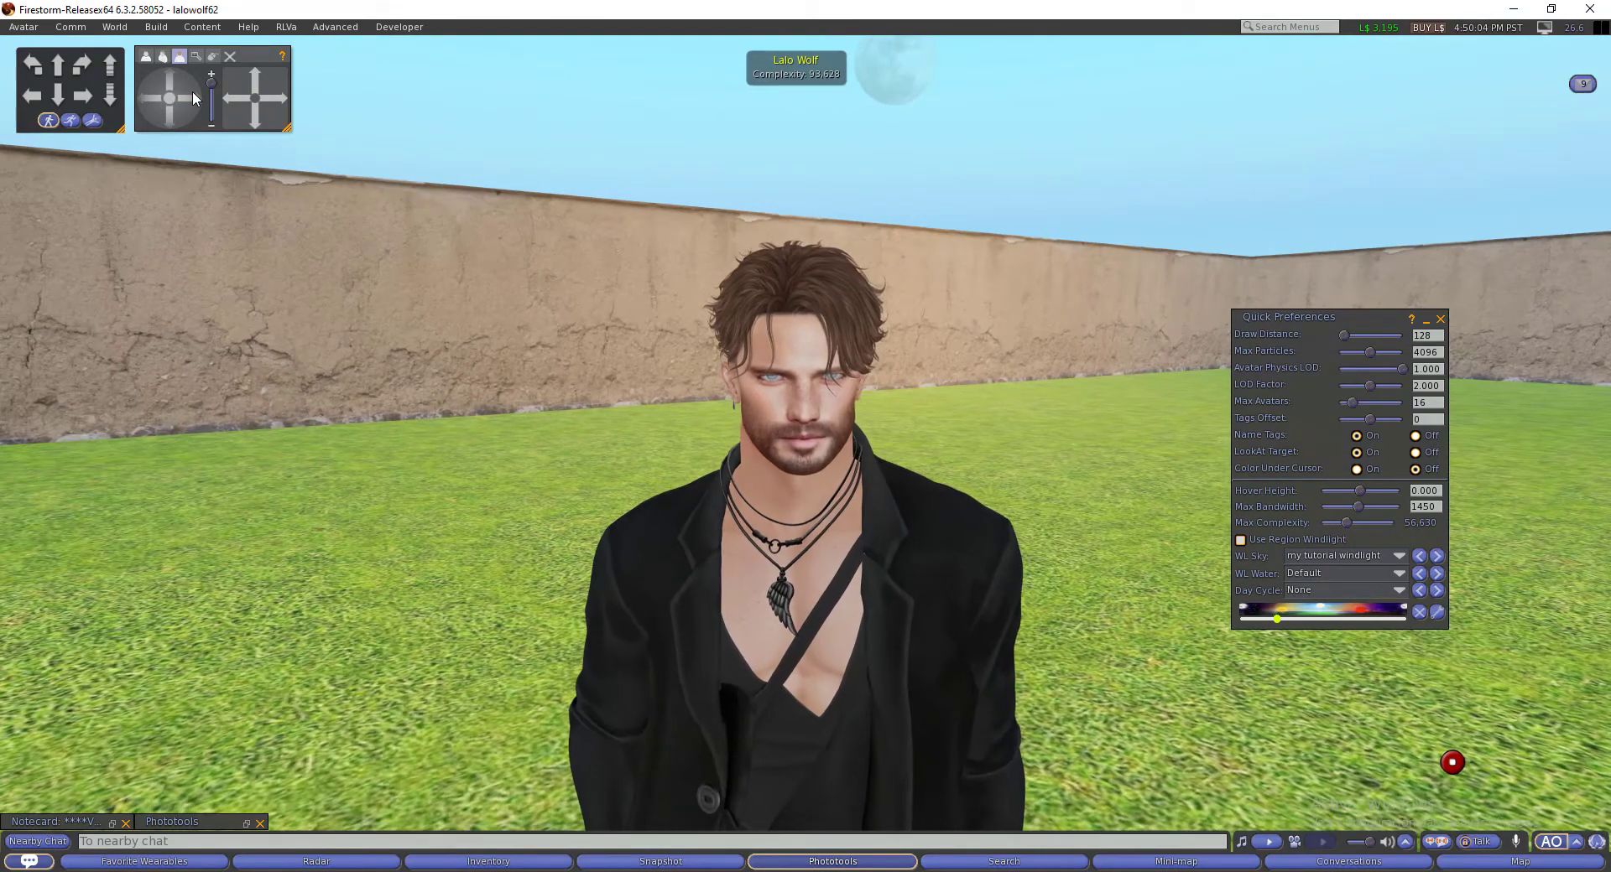
{"action": "scroll", "coordinate": [985, 478], "scroll_direction": "down", "scroll_amount": 5}
{"action": "scroll", "coordinate": [985, 478], "scroll_direction": "up", "scroll_amount": 5}
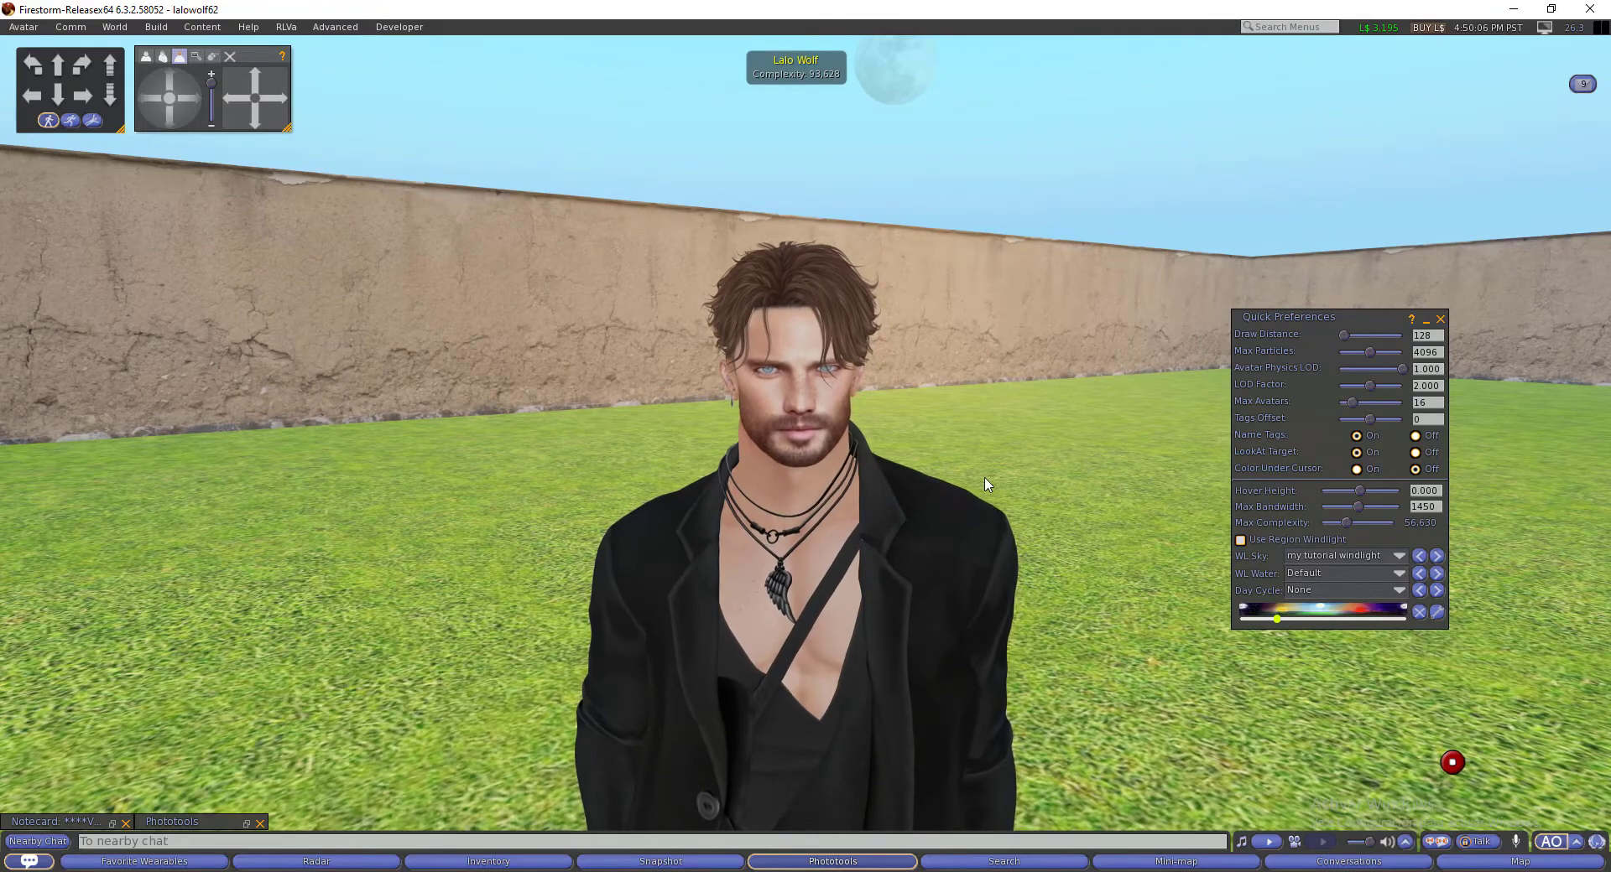
{"action": "scroll", "coordinate": [985, 483], "scroll_direction": "down", "scroll_amount": 5}
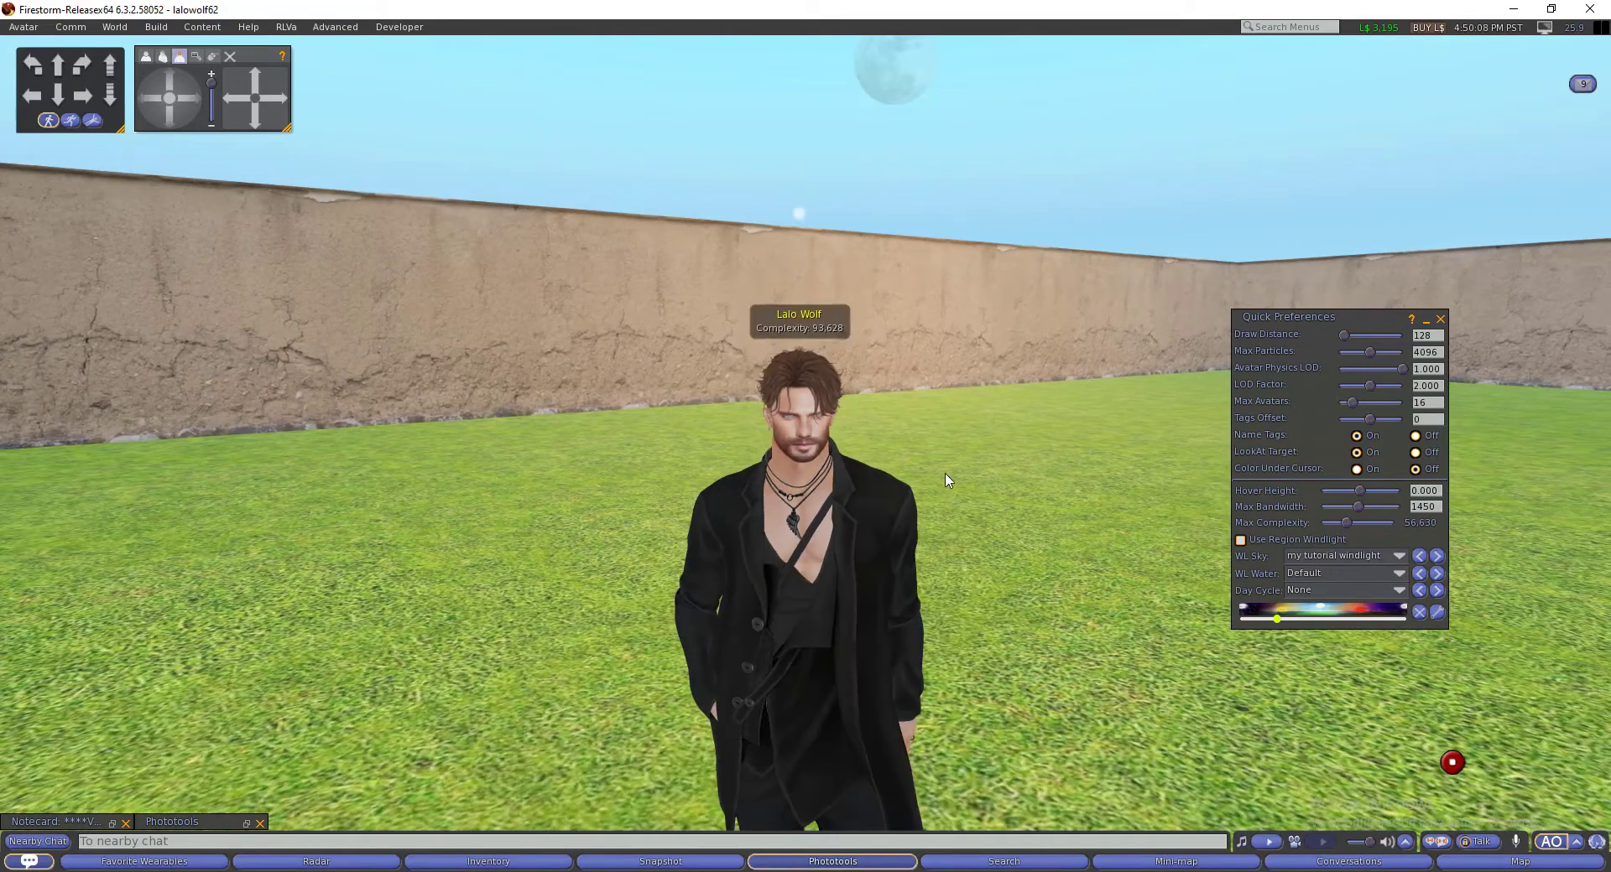
{"action": "scroll", "coordinate": [859, 483], "scroll_direction": "up", "scroll_amount": 5}
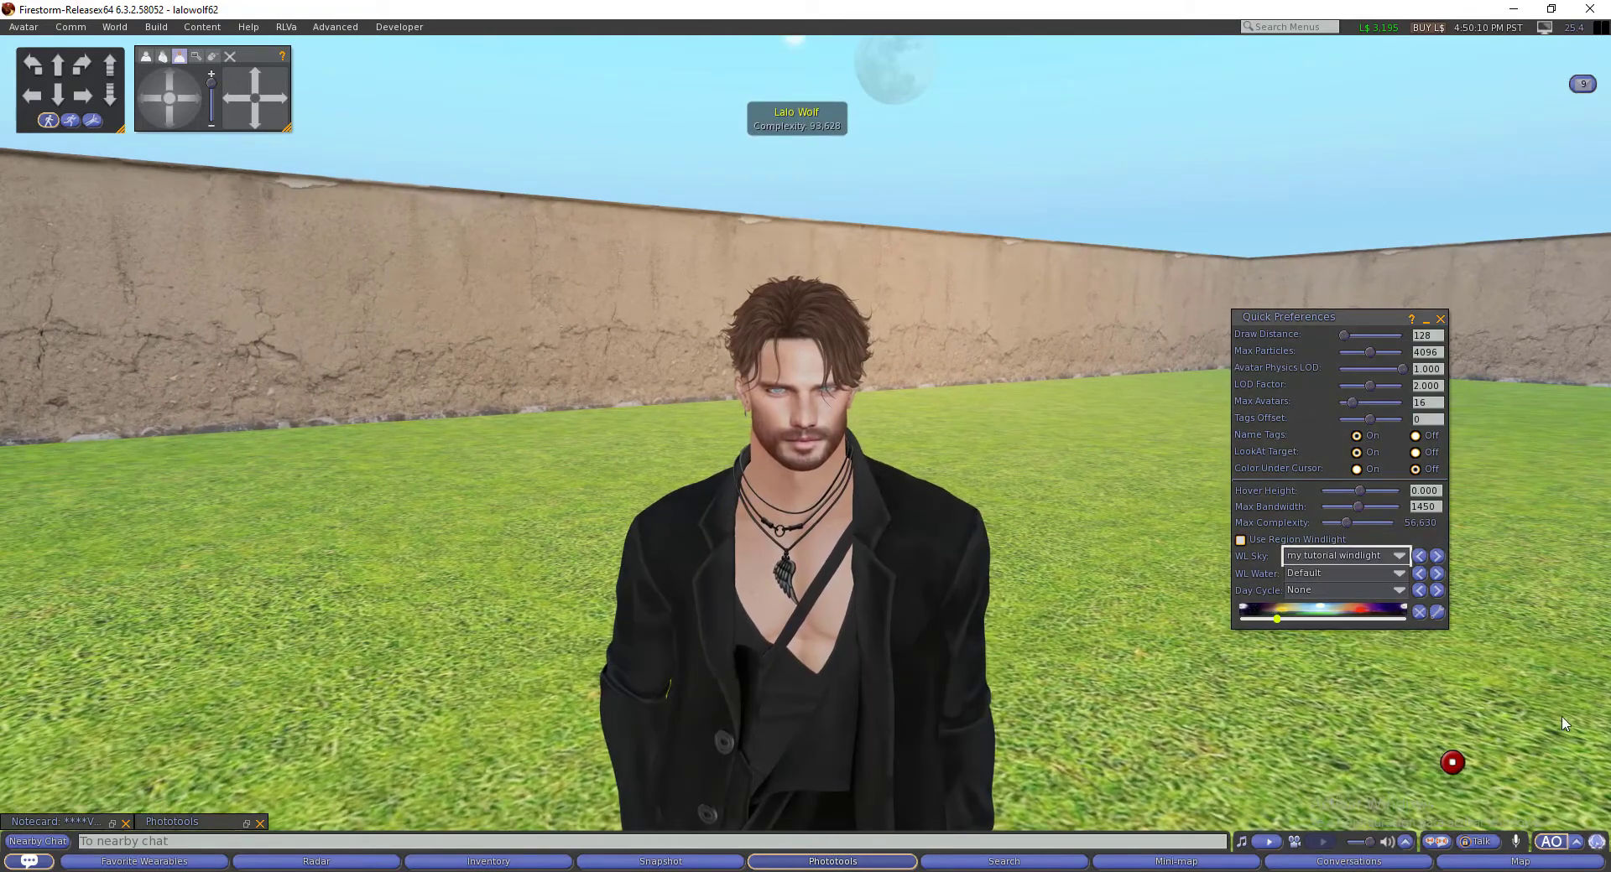
{"action": "left_click", "coordinate": [1386, 558]}
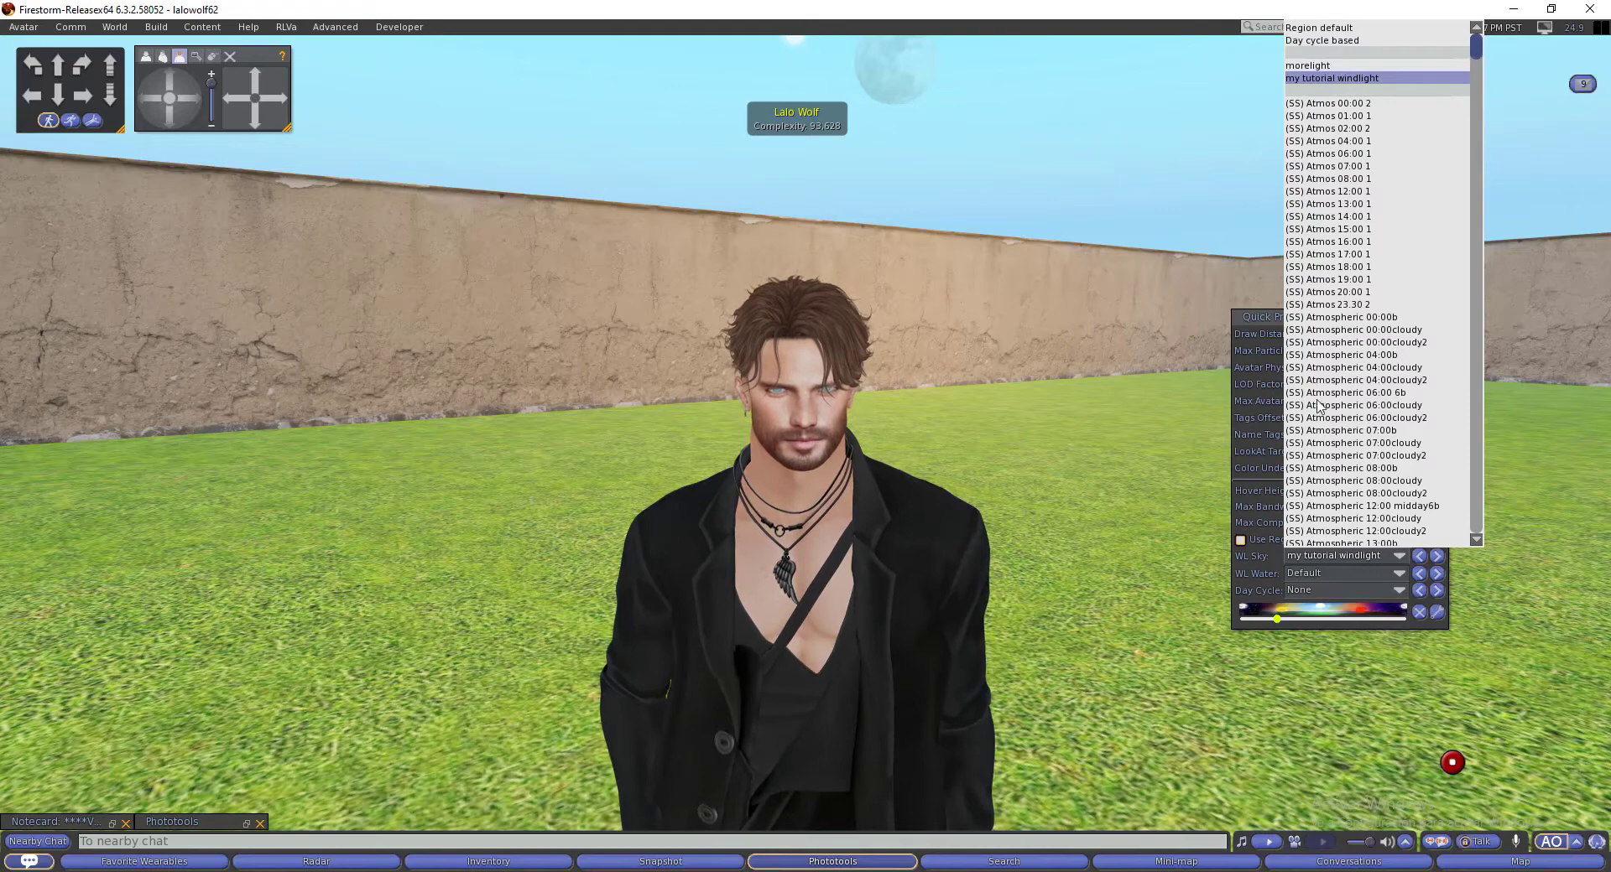
{"action": "left_click", "coordinate": [1043, 485]}
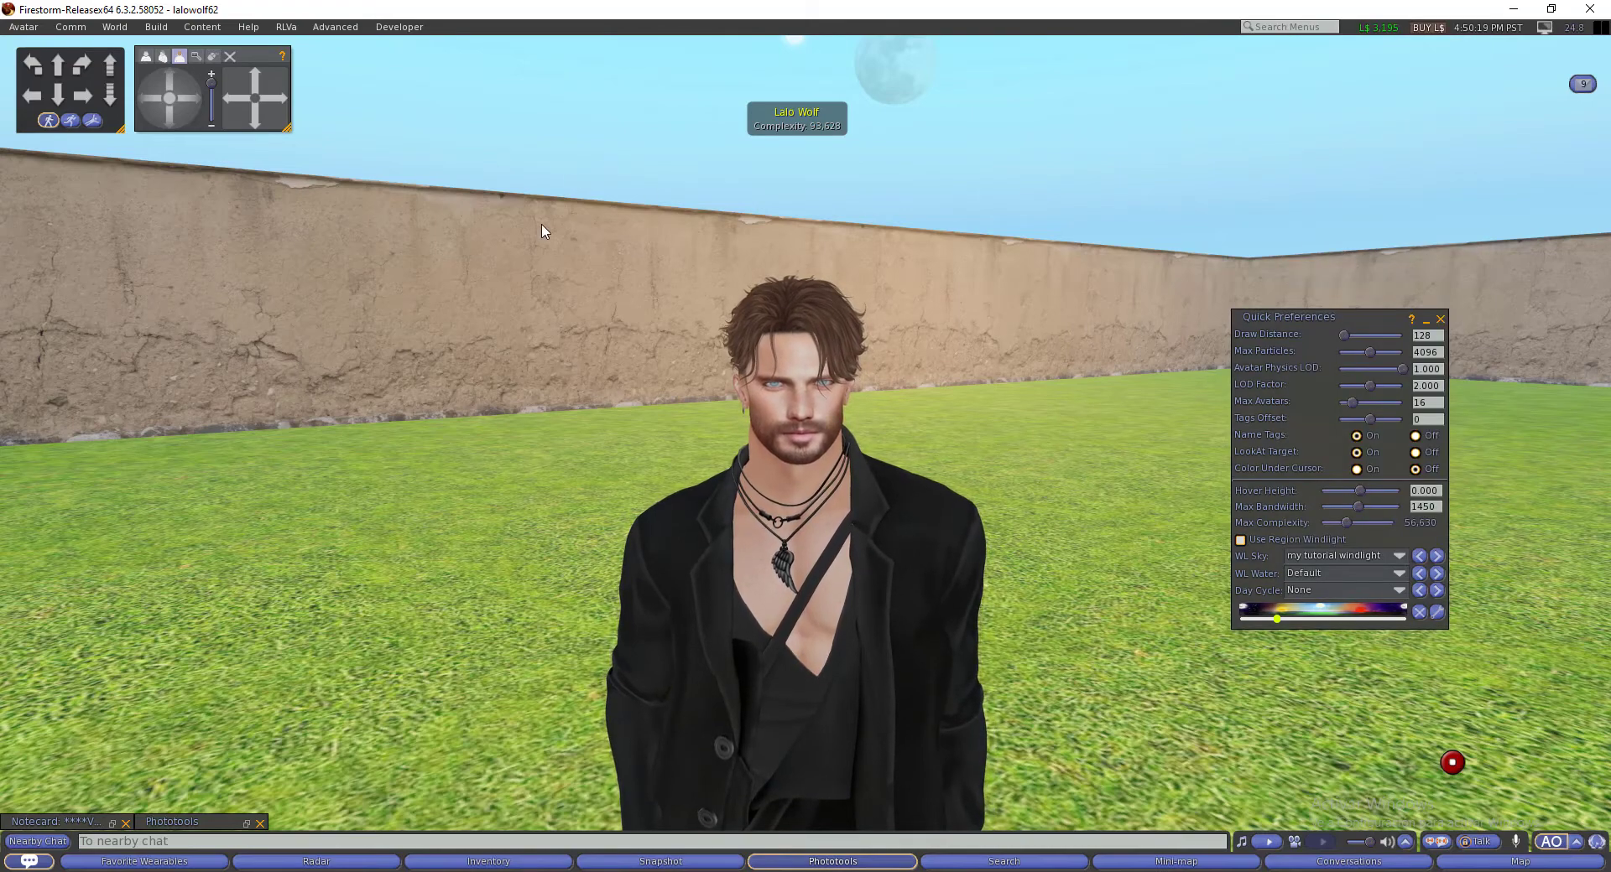
{"action": "scroll", "coordinate": [539, 226], "scroll_direction": "up", "scroll_amount": 3}
{"action": "scroll", "coordinate": [539, 227], "scroll_direction": "down", "scroll_amount": 3}
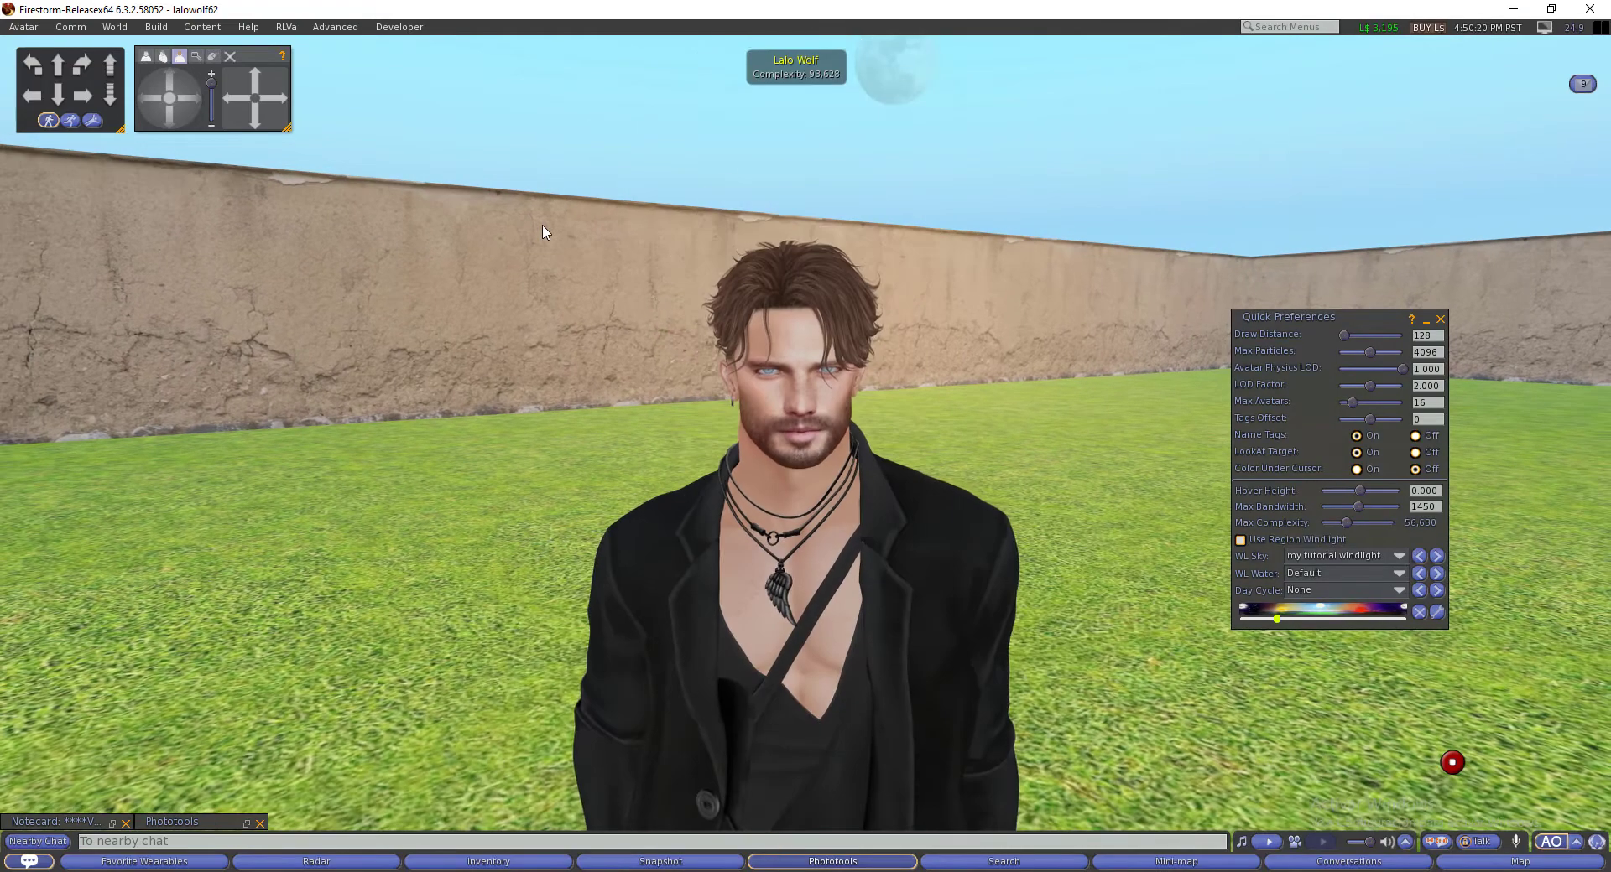
Open Delete preset from World > Environment Editor > Sky Presets.
{"action": "left_click", "coordinate": [115, 27]}
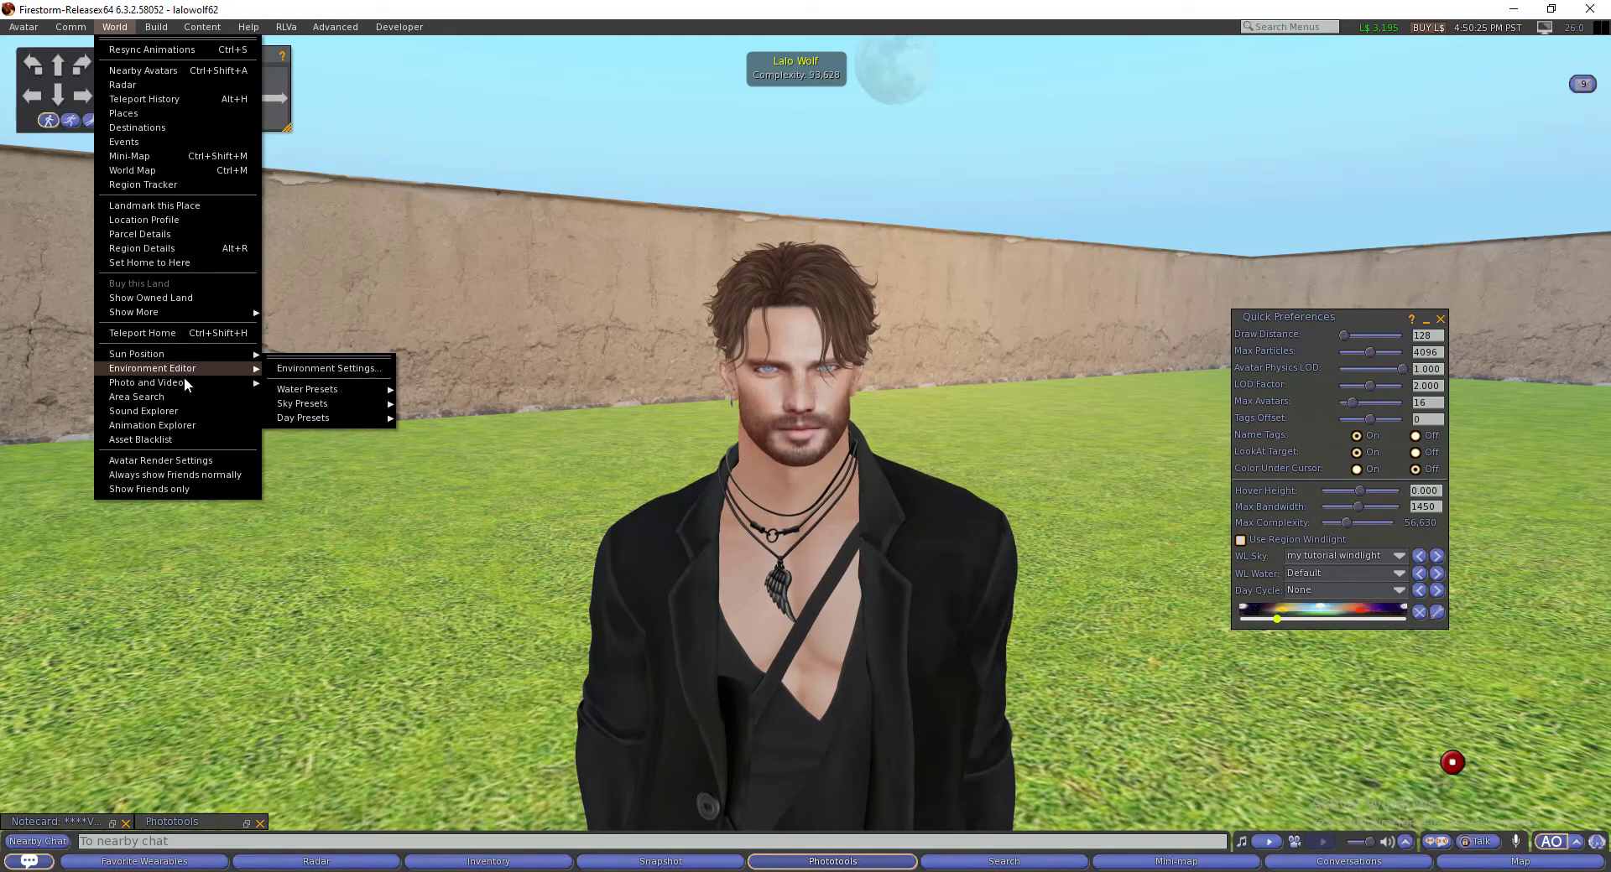
{"action": "mouse_move", "coordinate": [185, 385]}
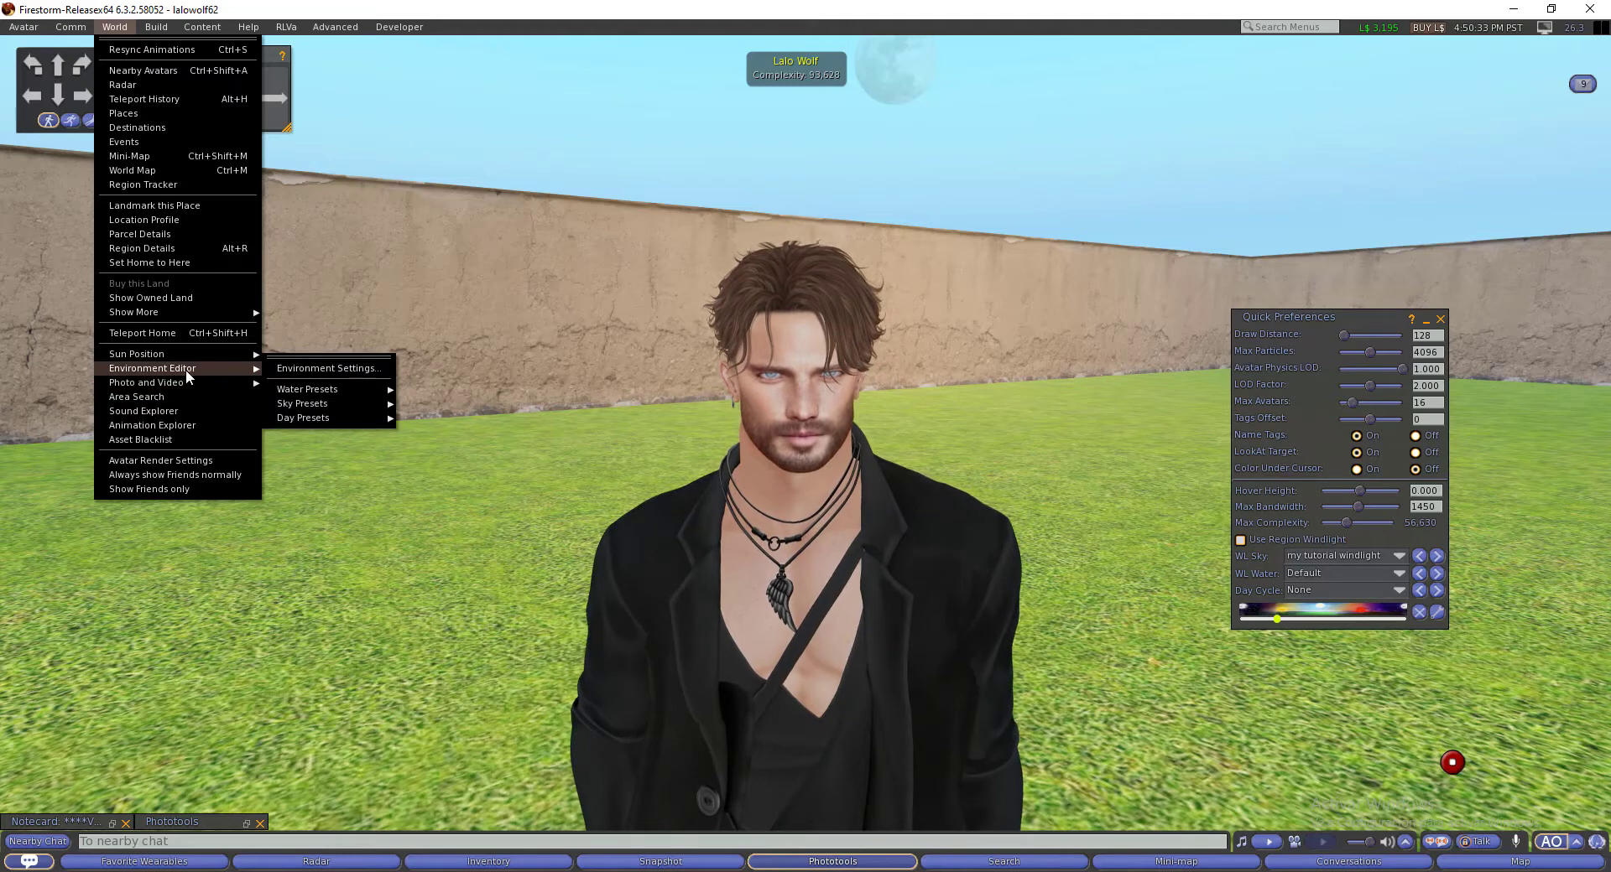
{"action": "mouse_move", "coordinate": [341, 422]}
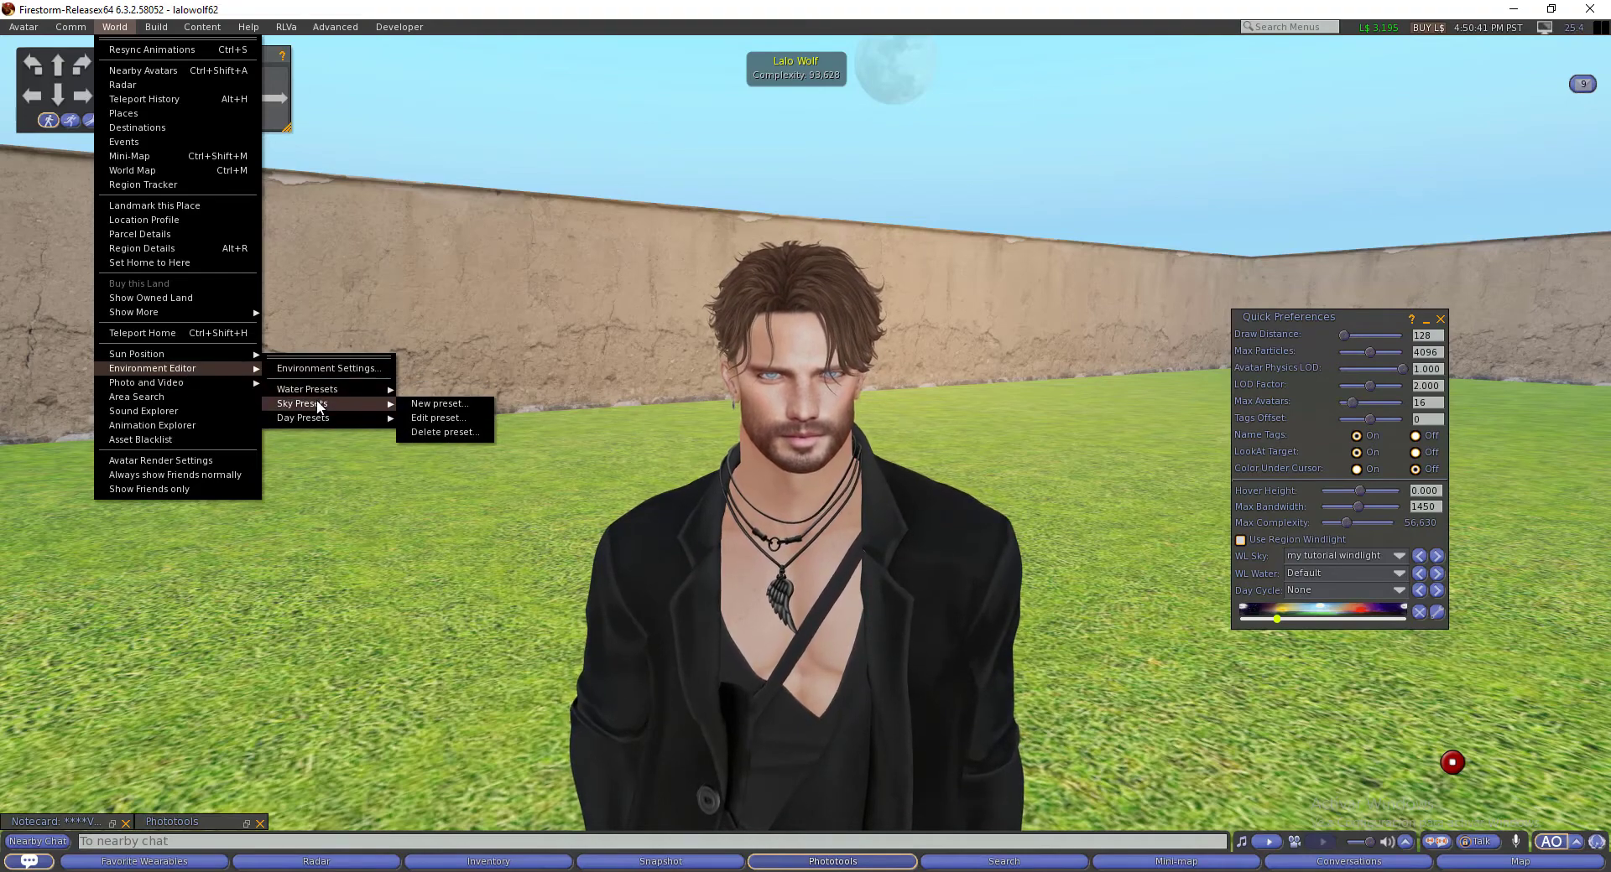
{"action": "left_click", "coordinate": [428, 433]}
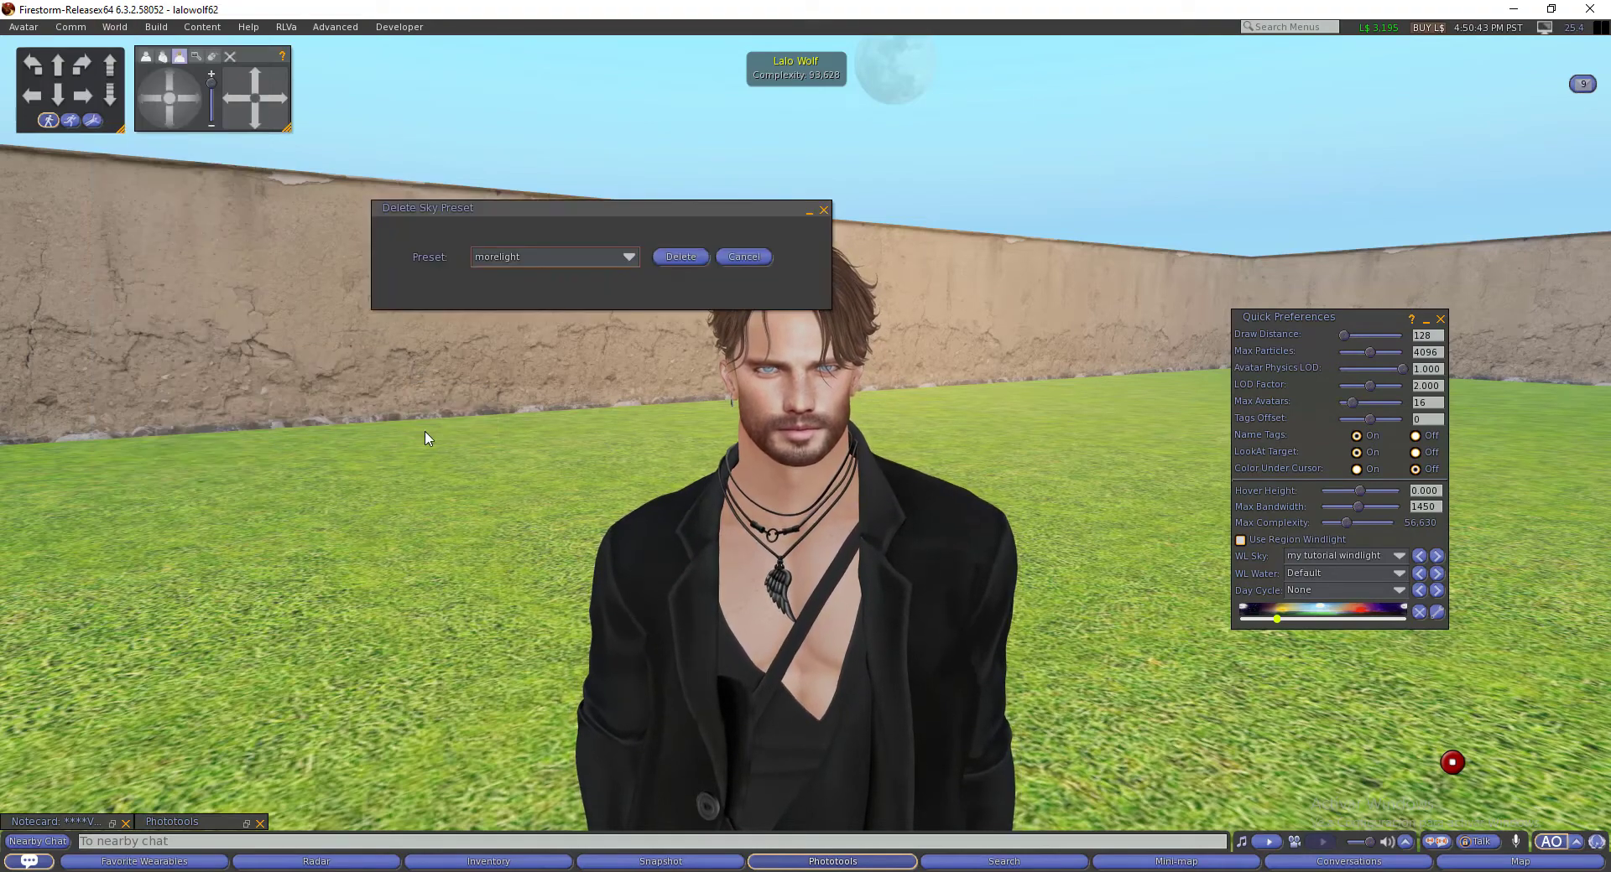
Review the deletable sky presets, then cancel the Delete Sky Preset dialog.
{"action": "left_click", "coordinate": [515, 257]}
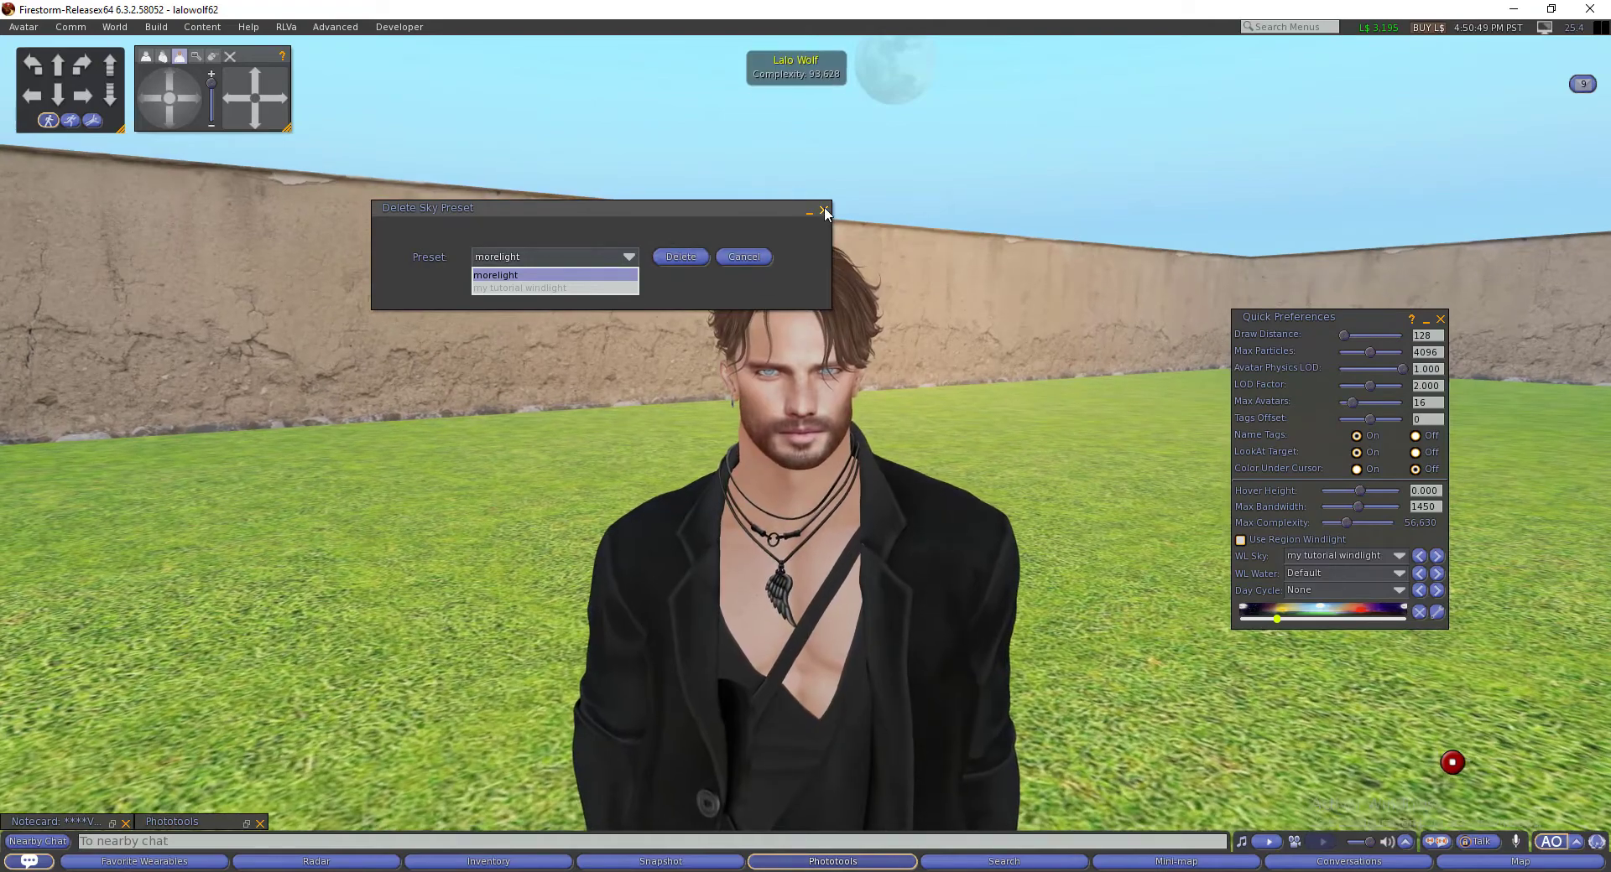
{"action": "left_click", "coordinate": [823, 211]}
{"action": "left_click", "coordinate": [823, 211]}
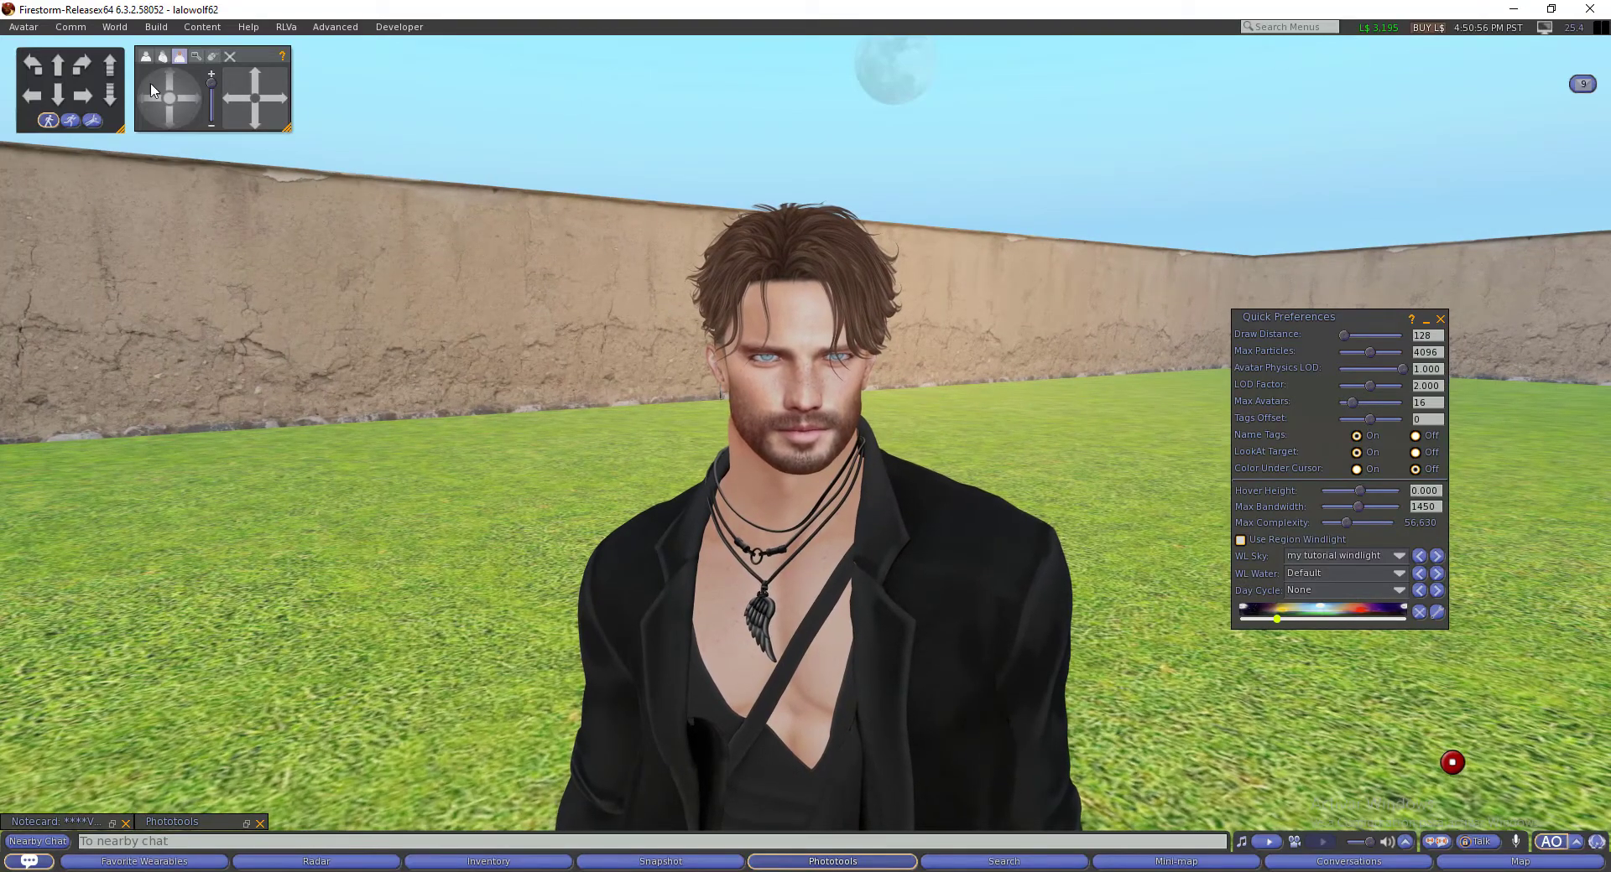
Close Quick Preferences, reset the camera to the avatar, and open the Mini-map.
{"action": "left_click_drag", "start_coordinate": [184, 99], "coordinate": [184, 99]}
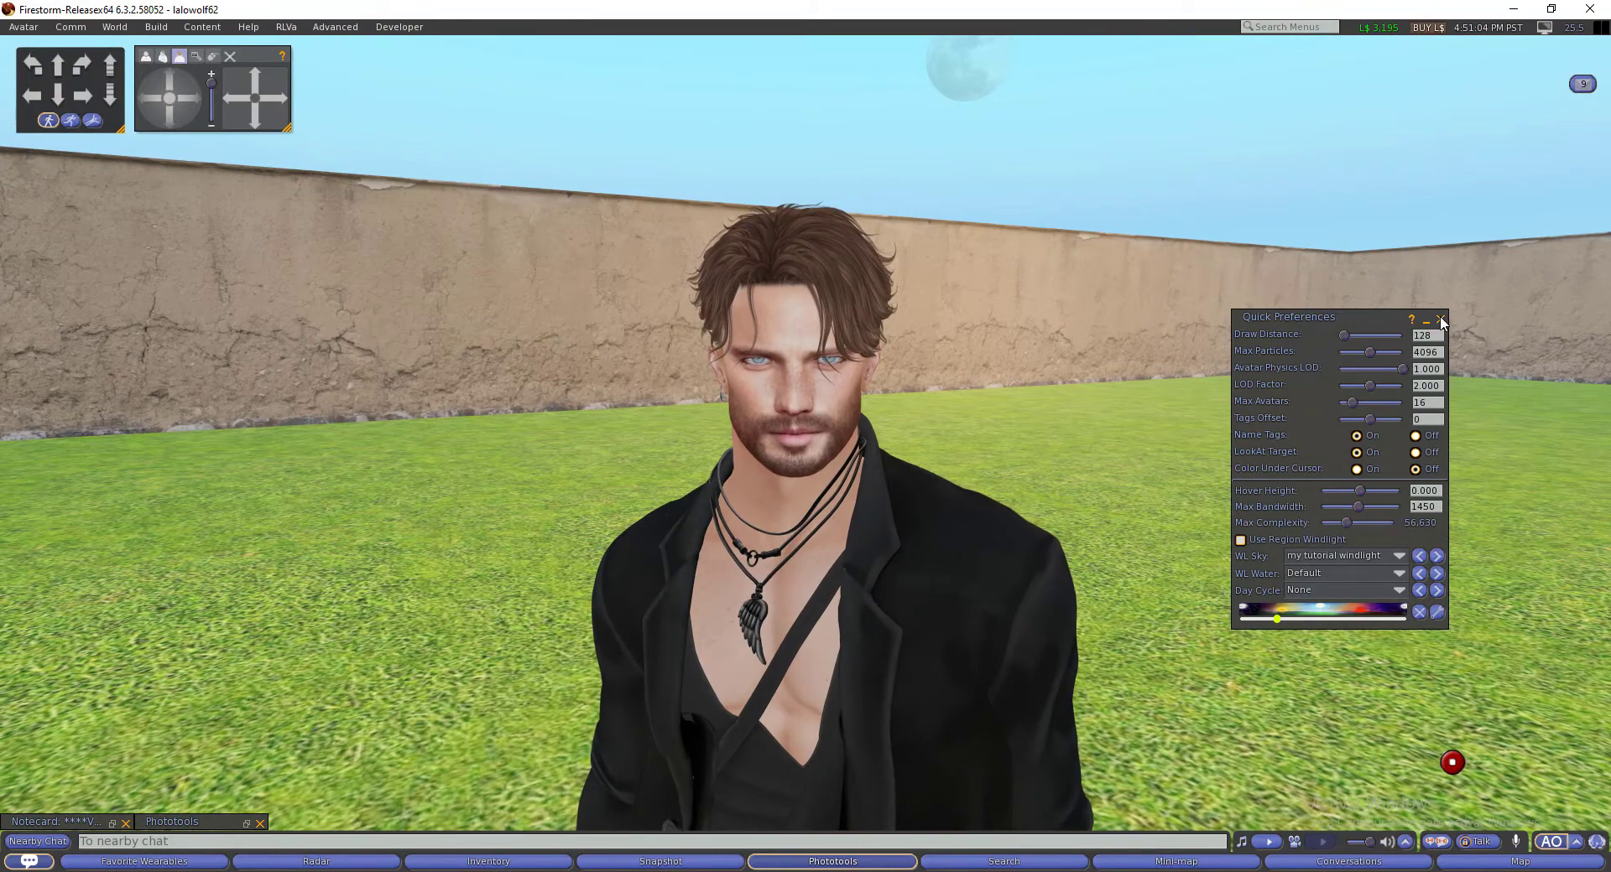
{"action": "left_click", "coordinate": [1441, 320]}
{"action": "key", "text": "Escape"}
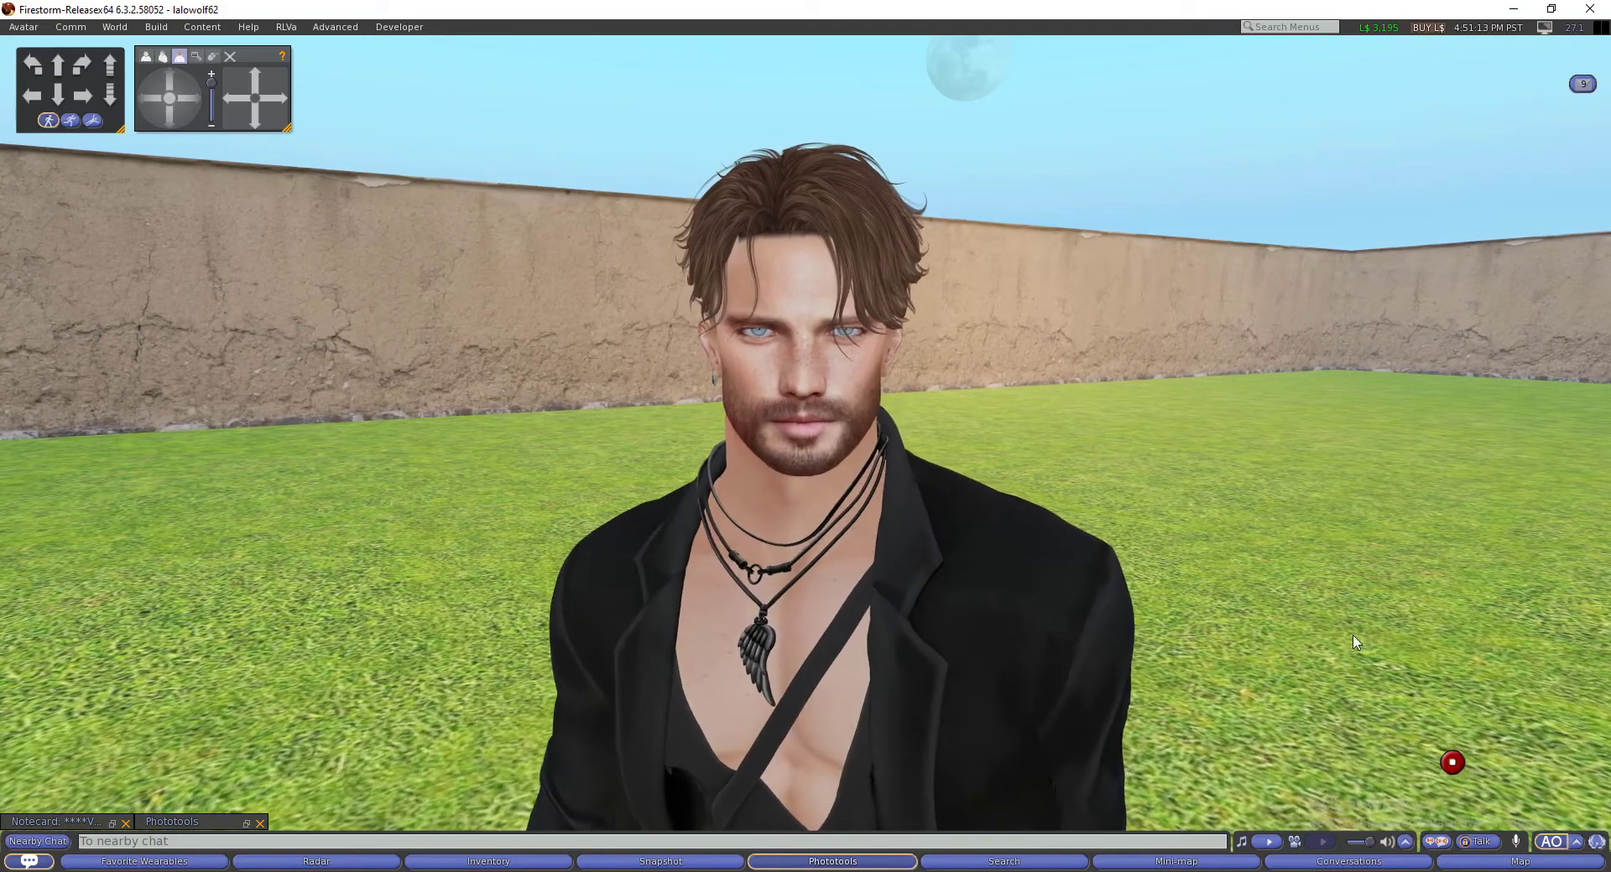
{"action": "left_click", "coordinate": [1212, 864]}
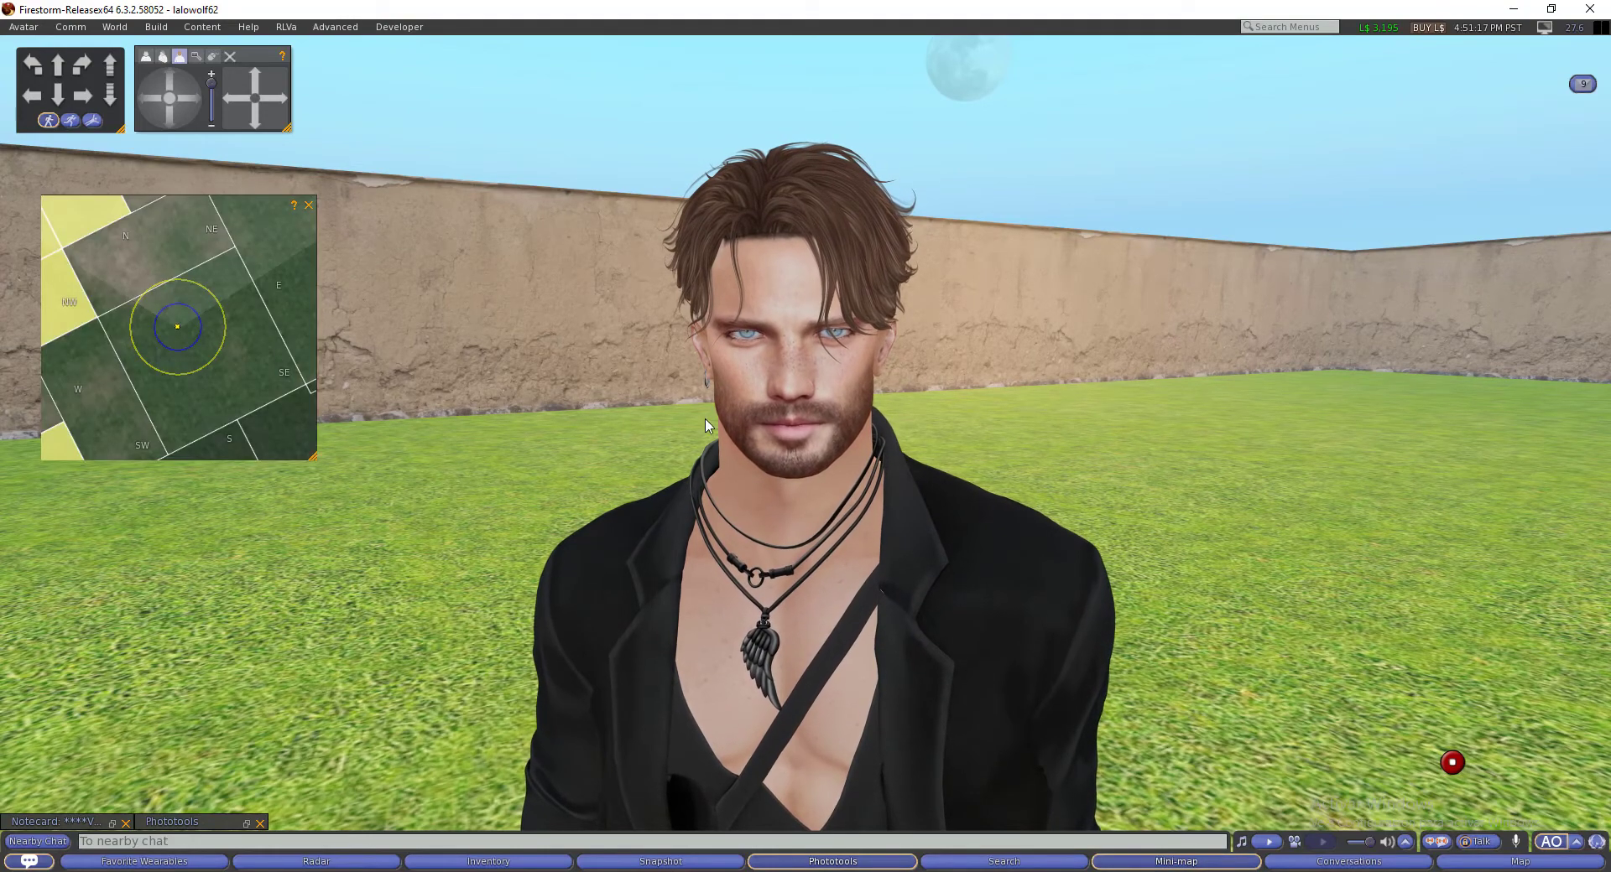
Hide property lines, turn off terrain textures, then show parcel property lines on the mini-map.
{"action": "scroll", "coordinate": [238, 325], "scroll_direction": "down", "scroll_amount": 5}
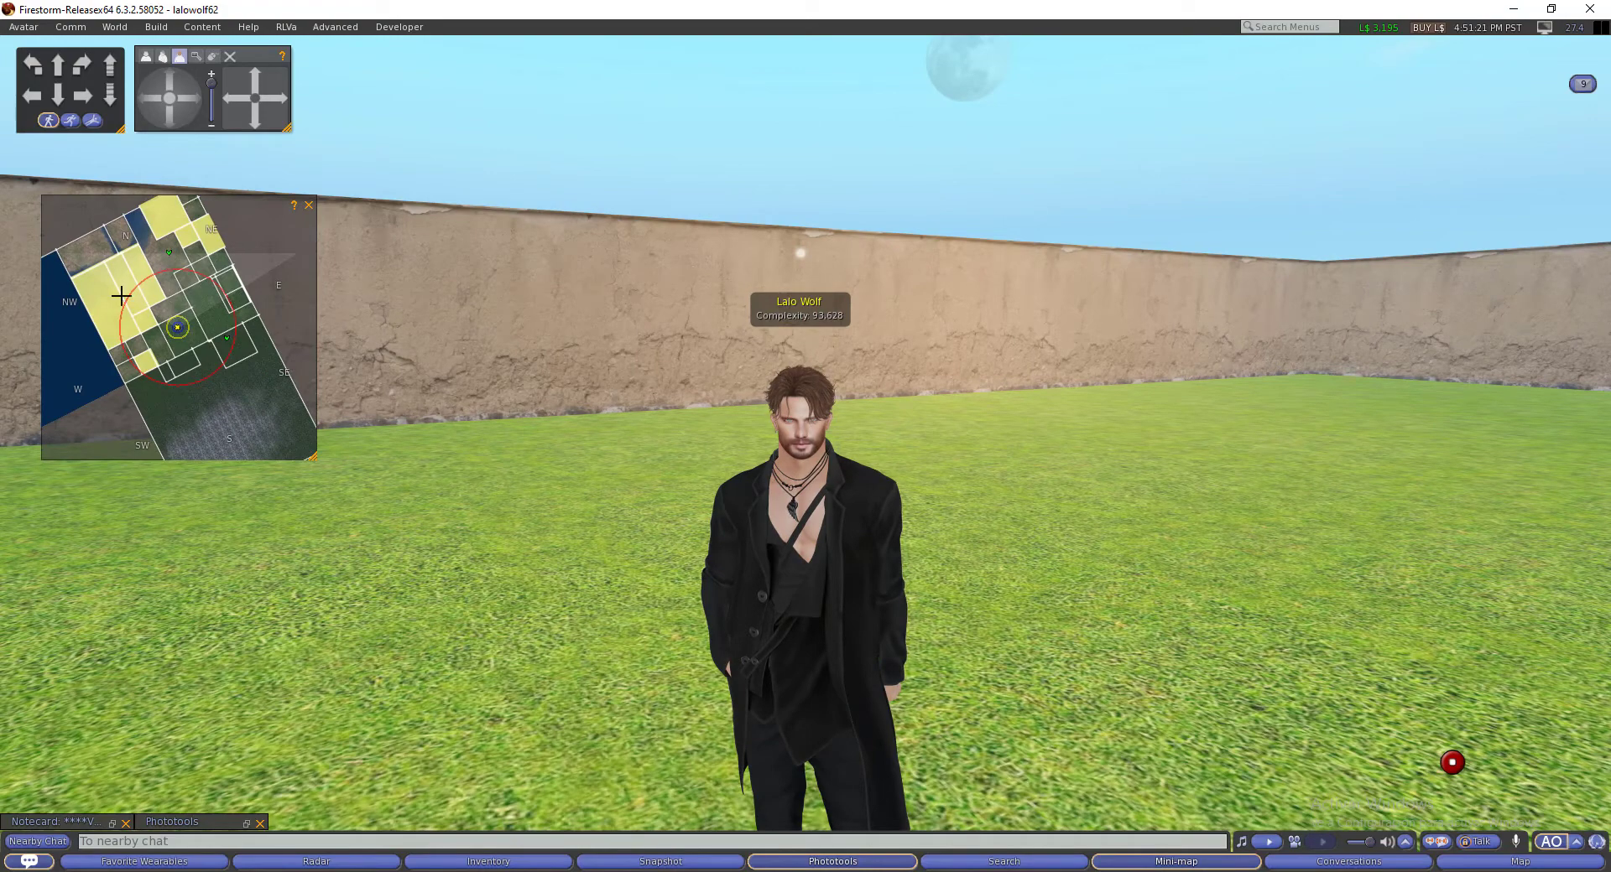
{"action": "right_click", "coordinate": [220, 337]}
{"action": "mouse_move", "coordinate": [264, 375]}
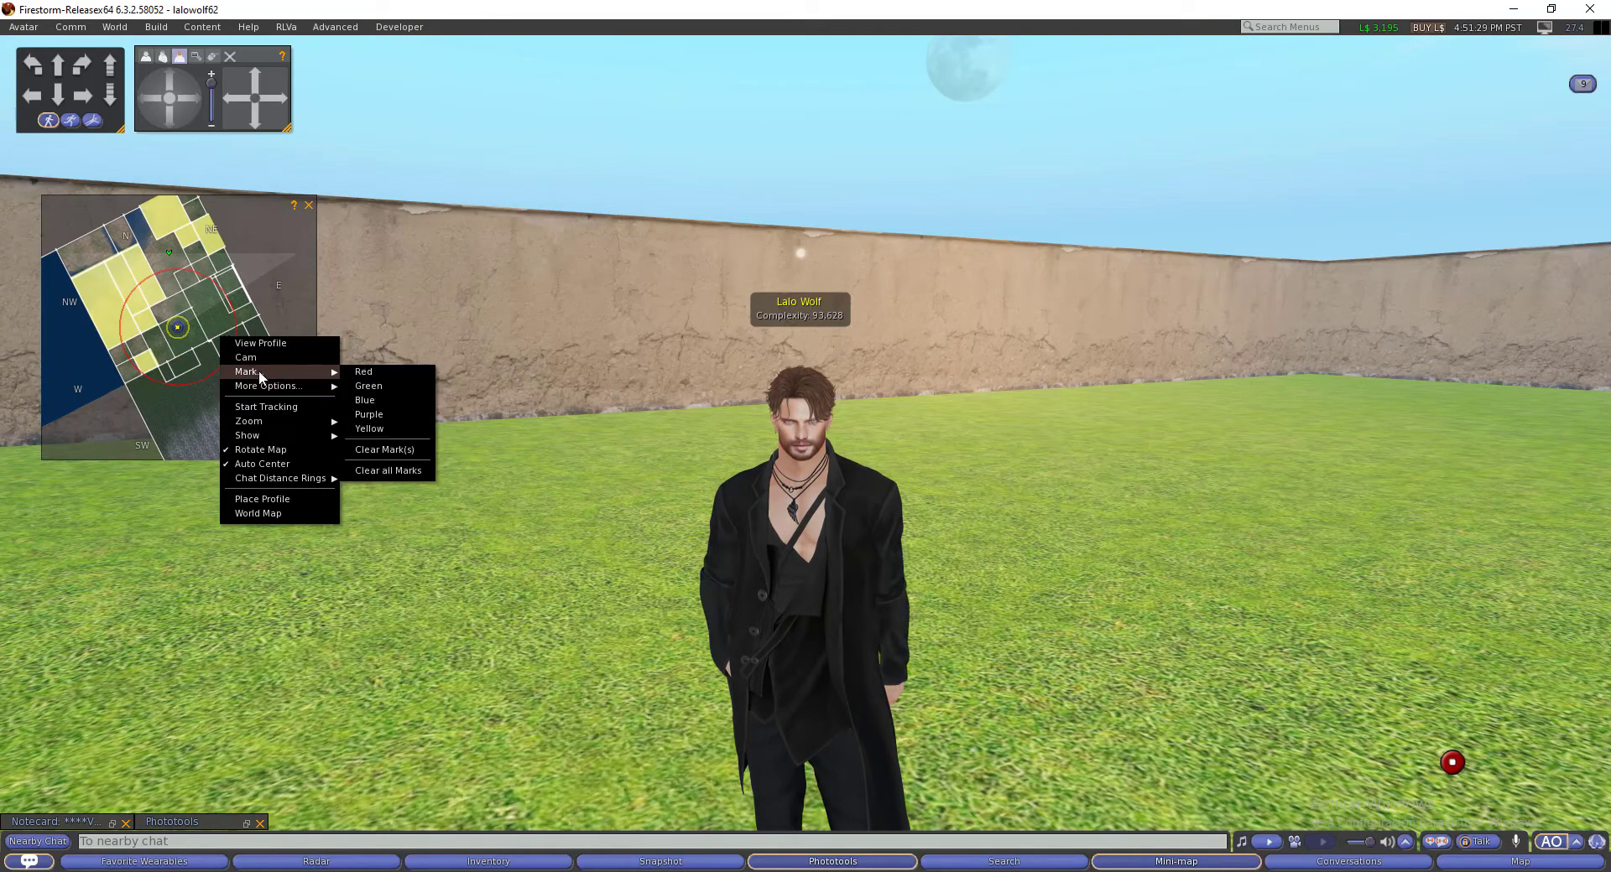
{"action": "right_click", "coordinate": [157, 335]}
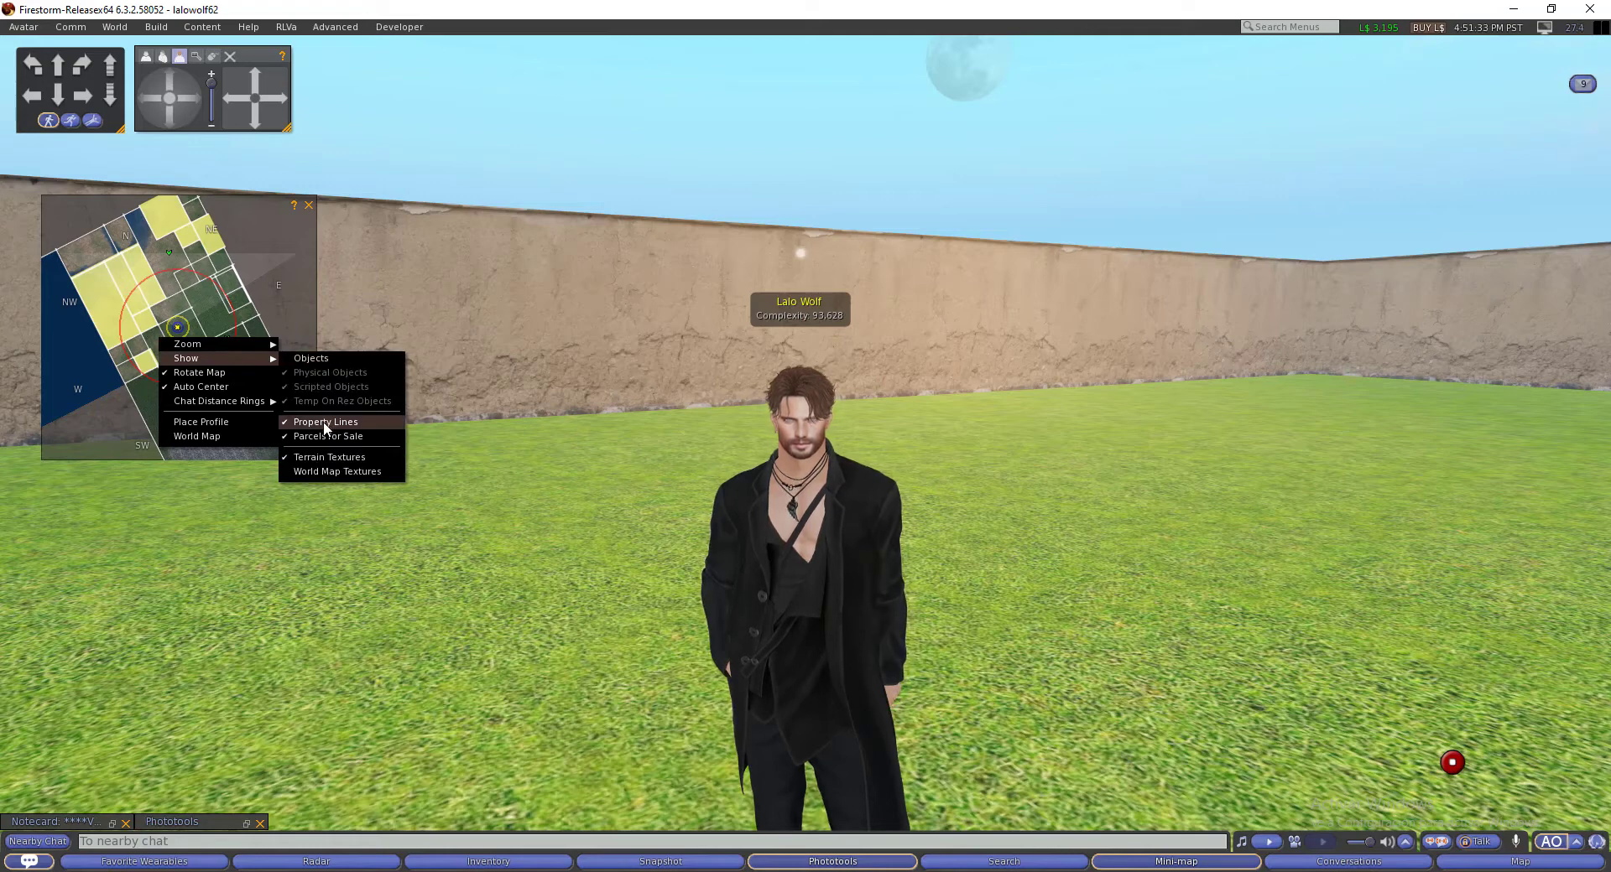
{"action": "left_click", "coordinate": [324, 427]}
{"action": "right_click", "coordinate": [239, 354]}
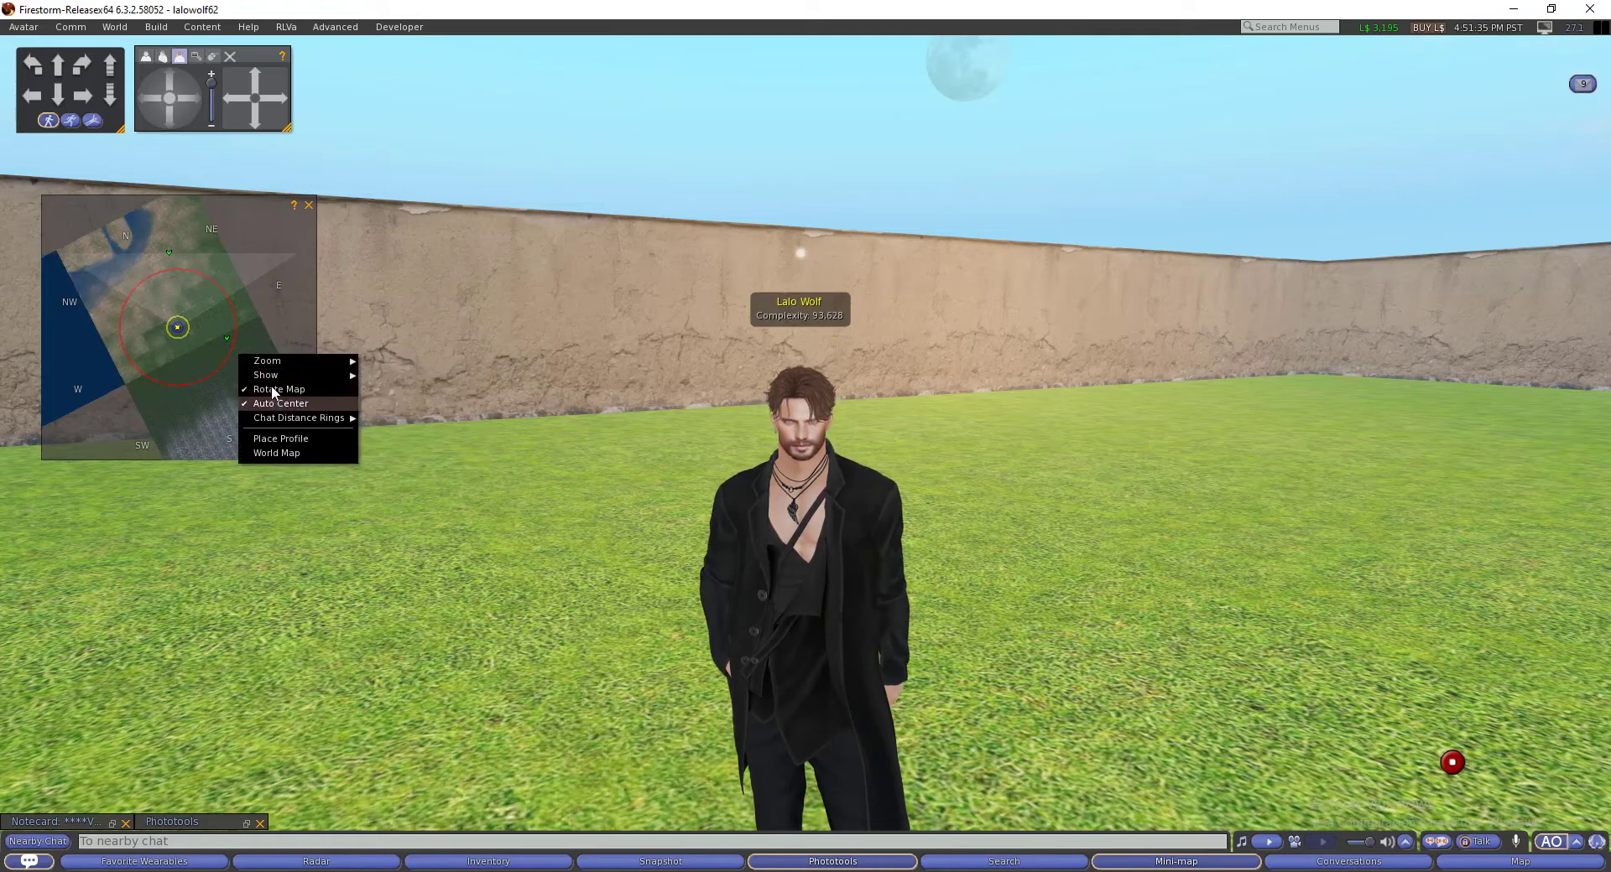
{"action": "mouse_move", "coordinate": [284, 375]}
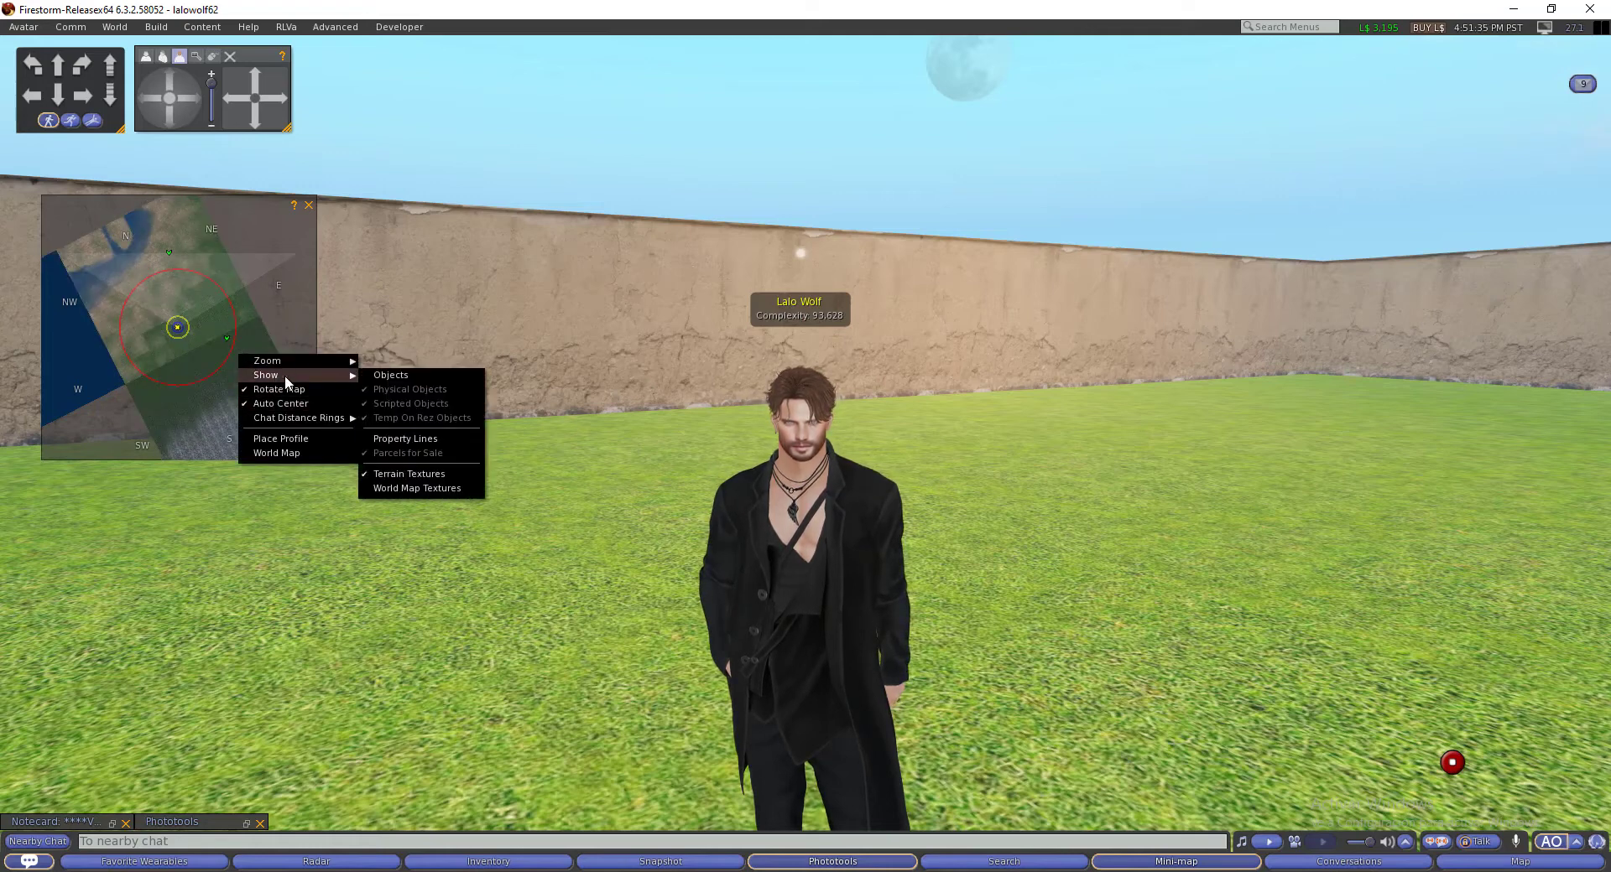
{"action": "left_click", "coordinate": [399, 472]}
{"action": "right_click", "coordinate": [209, 325]}
{"action": "mouse_move", "coordinate": [244, 344]}
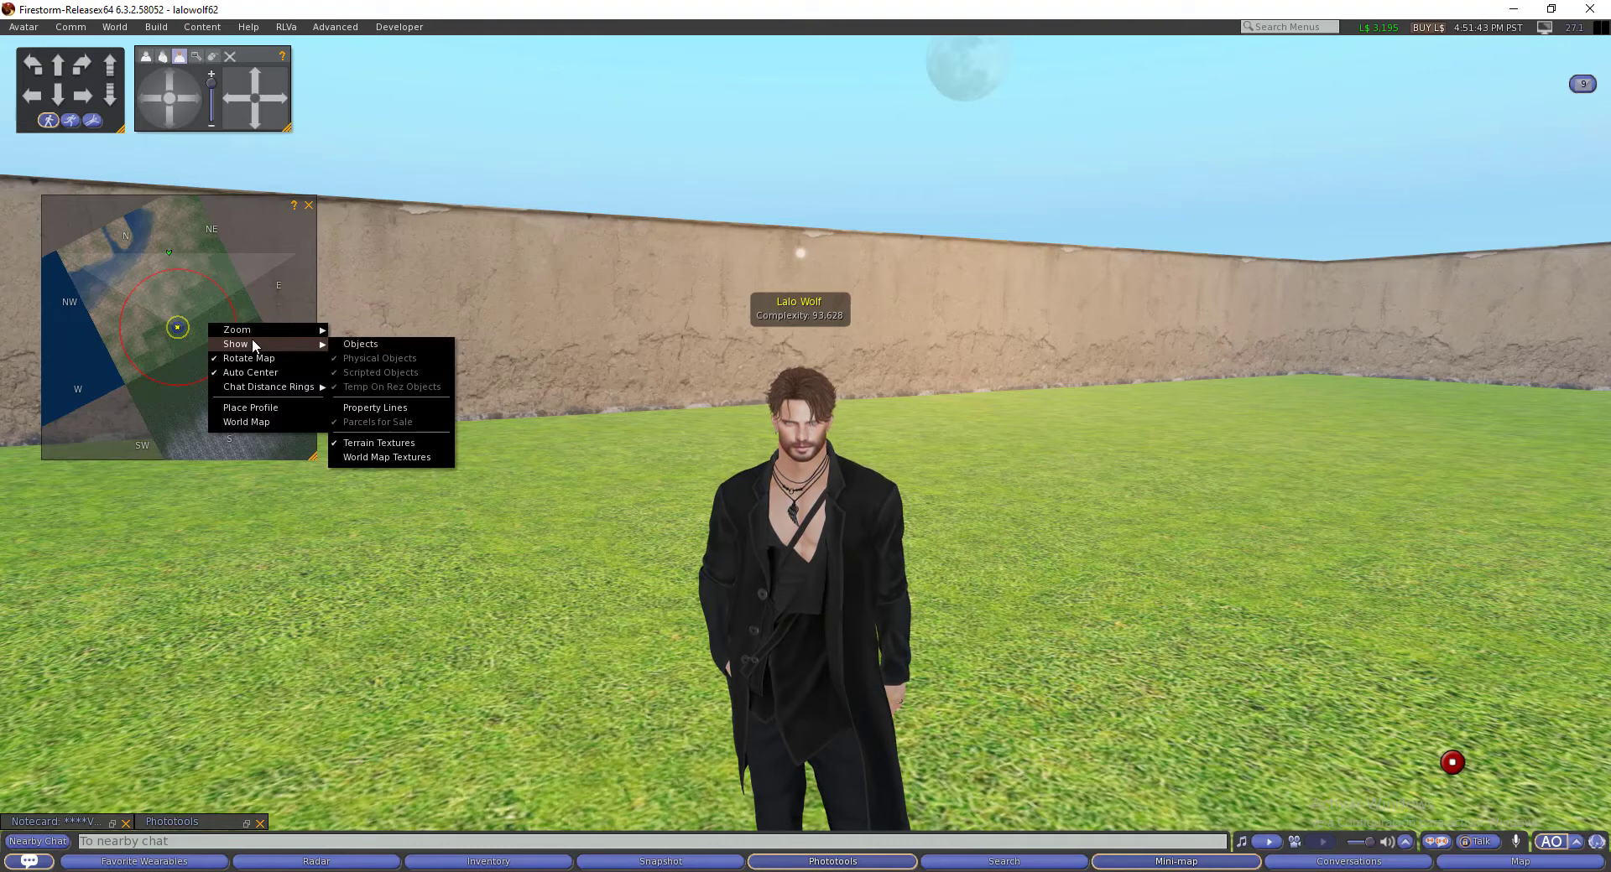
{"action": "left_click", "coordinate": [350, 408]}
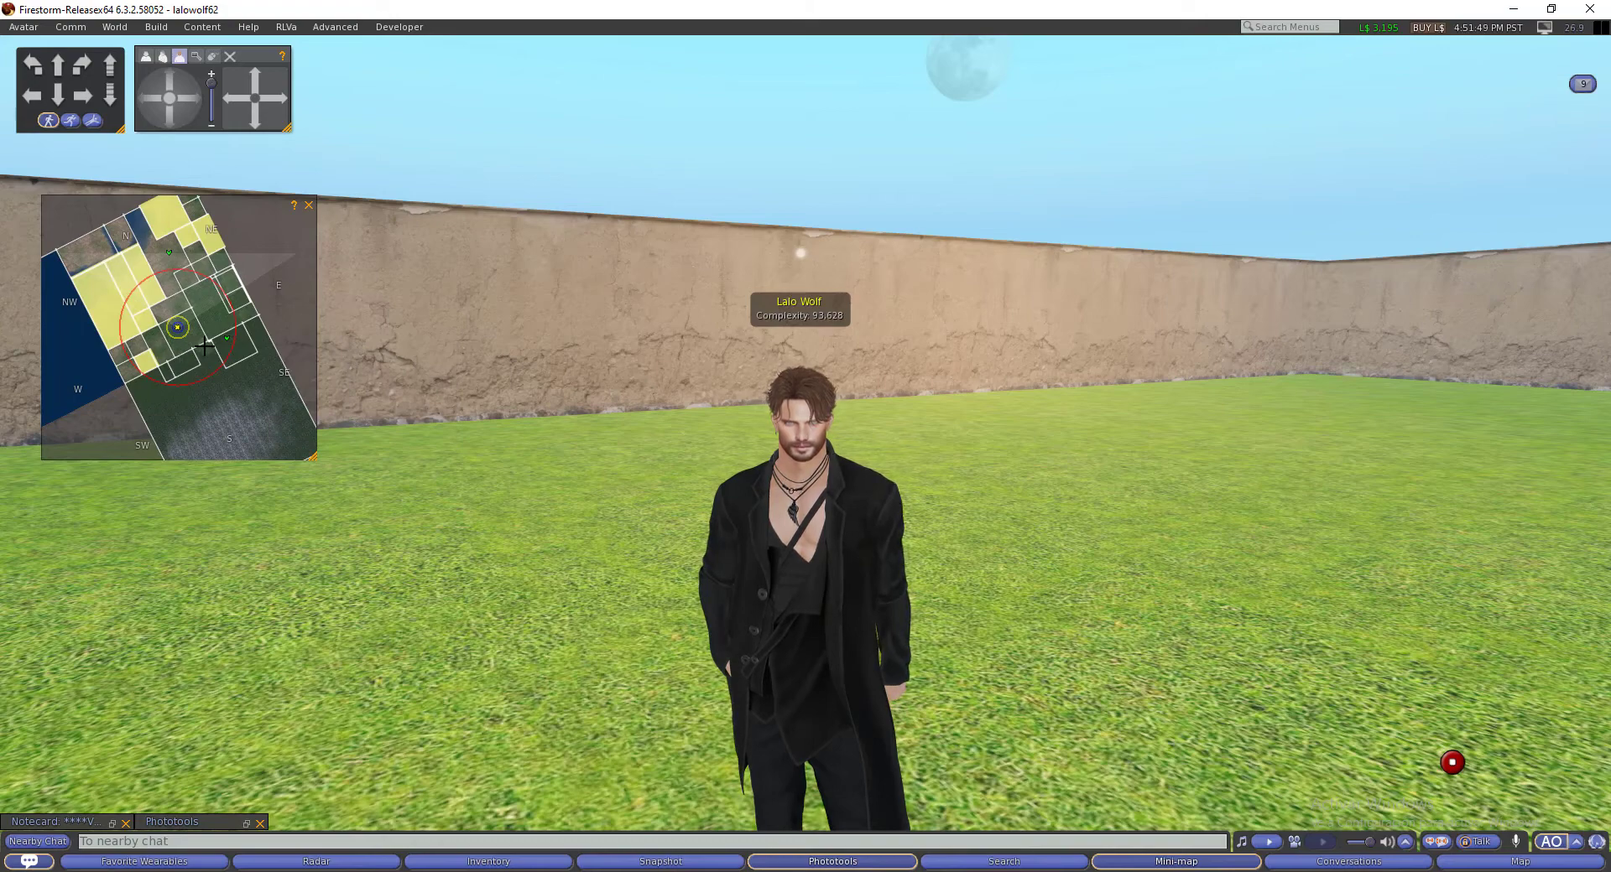
Toggle the mini-map's Parcels for Sale highlighting, leaving it switched off.
{"action": "right_click", "coordinate": [178, 284]}
{"action": "mouse_move", "coordinate": [219, 306]}
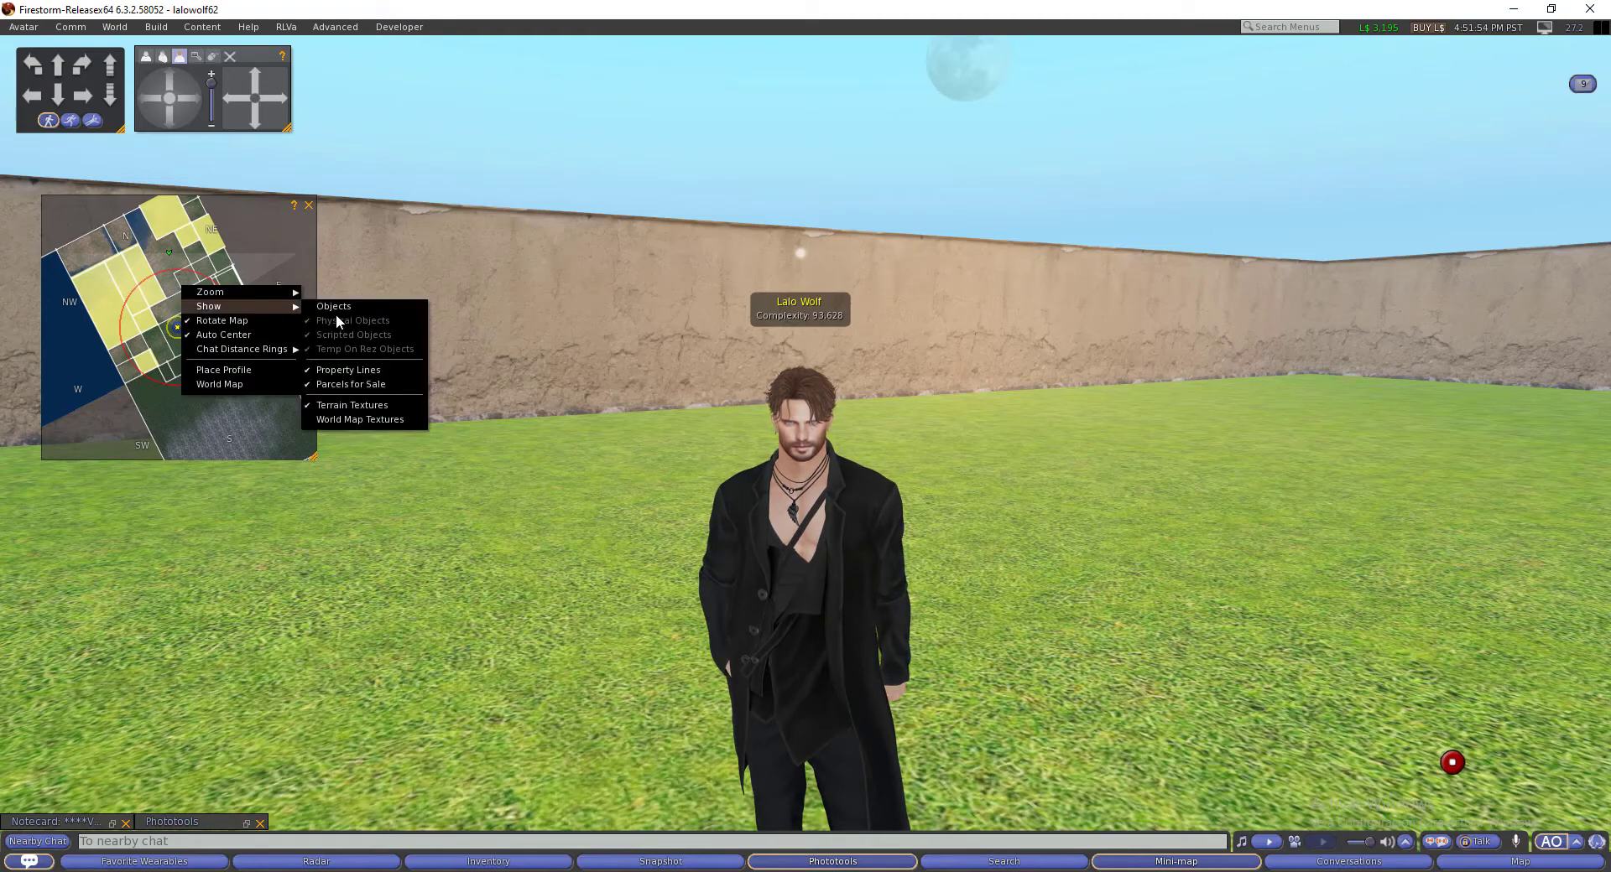
{"action": "left_click", "coordinate": [341, 384]}
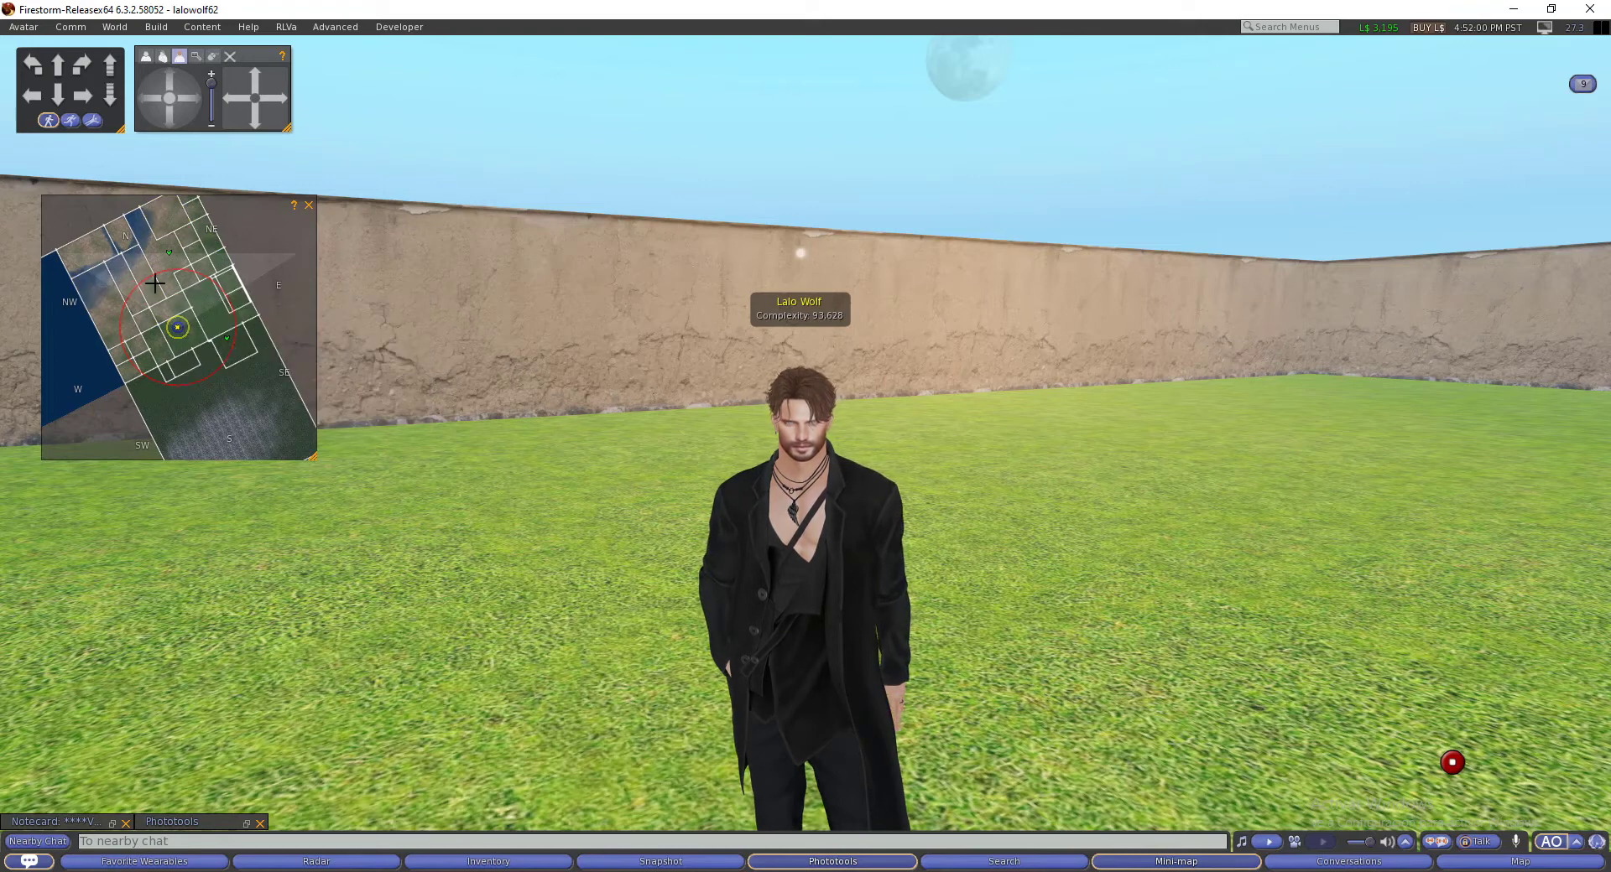
{"action": "right_click", "coordinate": [184, 290]}
{"action": "mouse_move", "coordinate": [240, 313]}
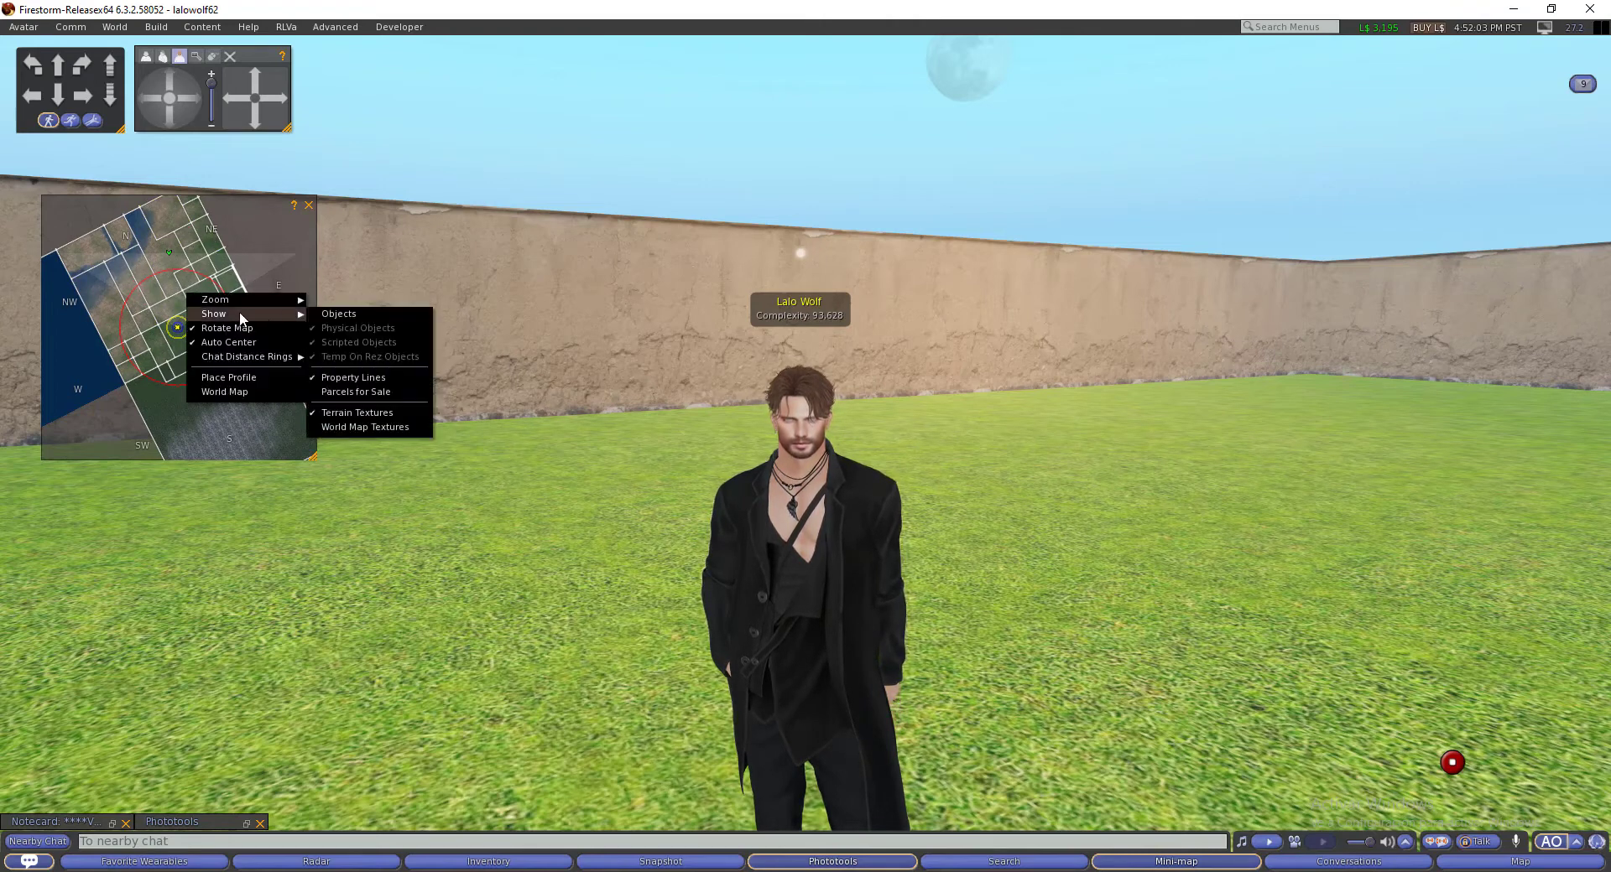
{"action": "left_click", "coordinate": [353, 392]}
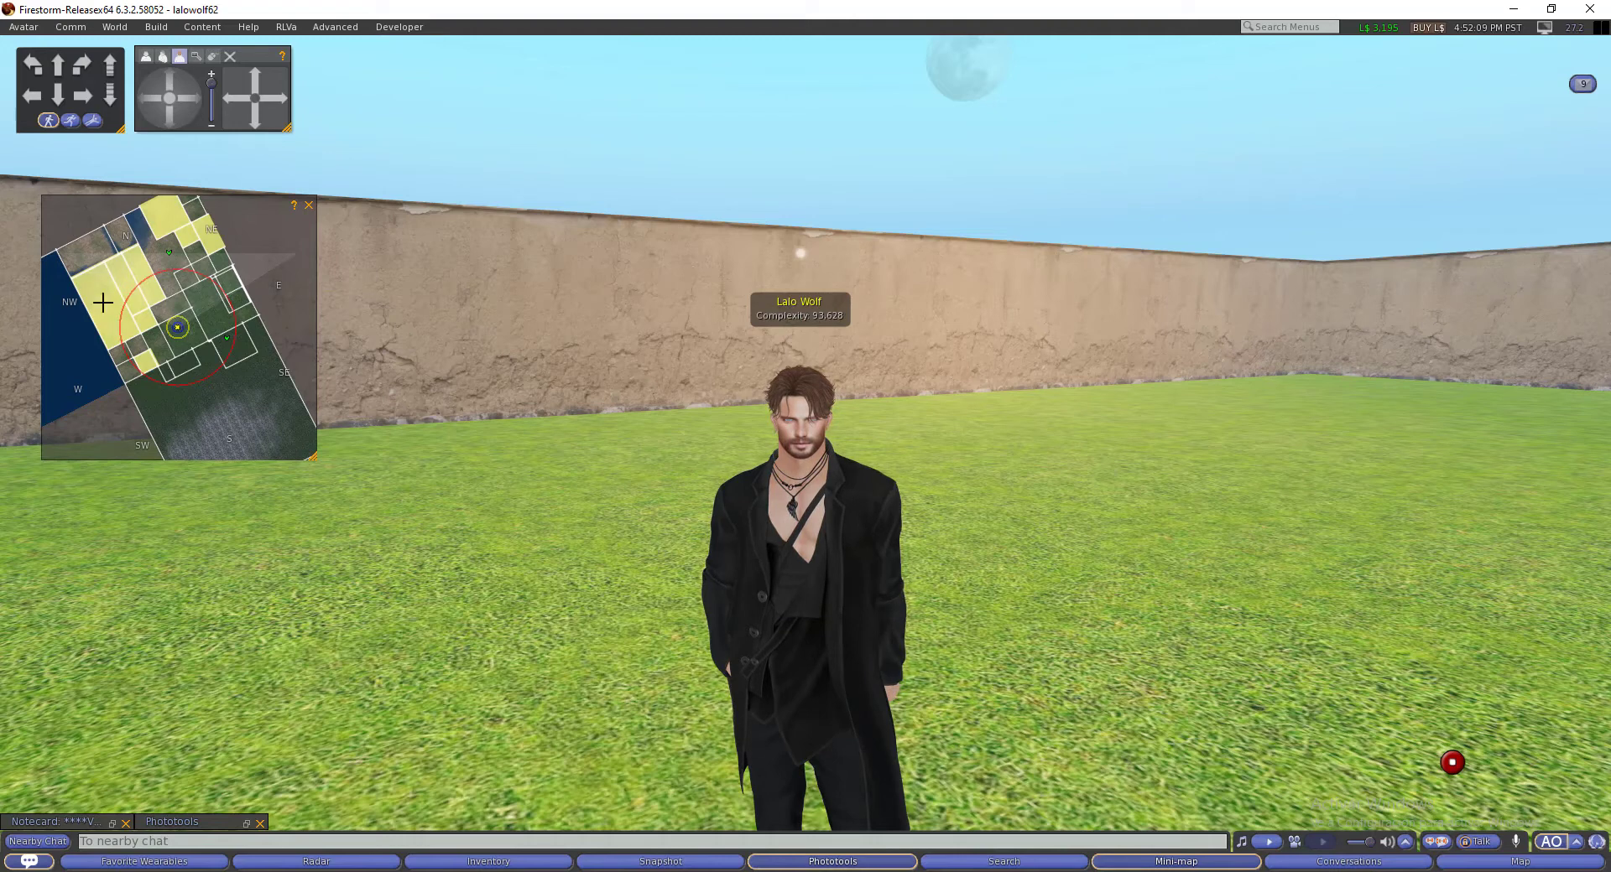
{"action": "right_click", "coordinate": [207, 291]}
{"action": "mouse_move", "coordinate": [260, 315]}
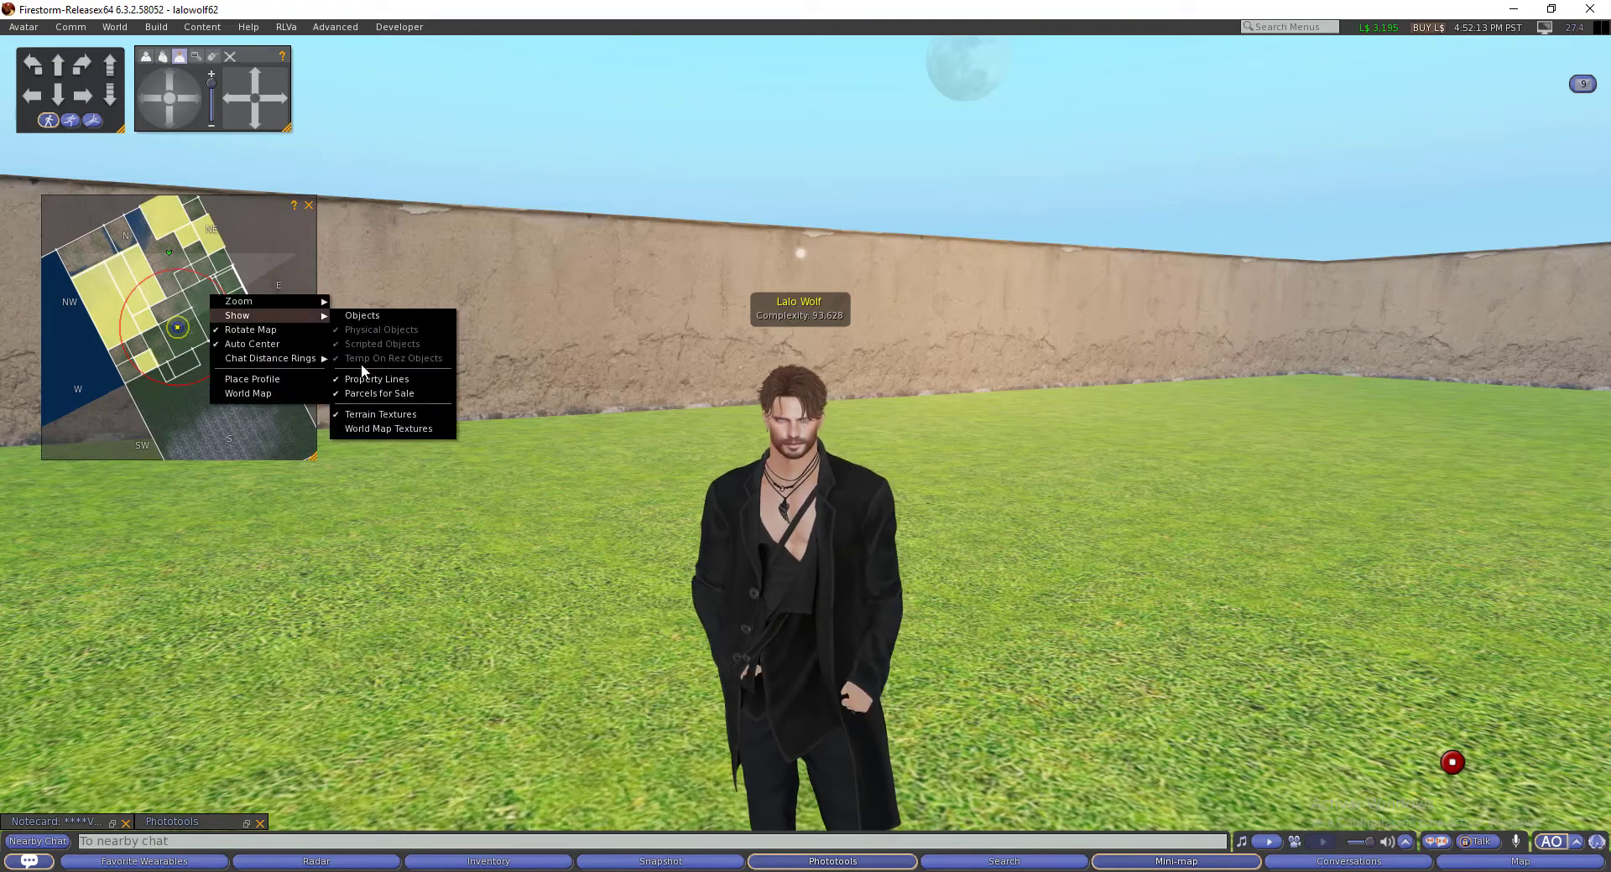
{"action": "left_click", "coordinate": [364, 393]}
Turn on Objects in the mini-map's Show options.
{"action": "right_click", "coordinate": [181, 298]}
{"action": "mouse_move", "coordinate": [207, 309]}
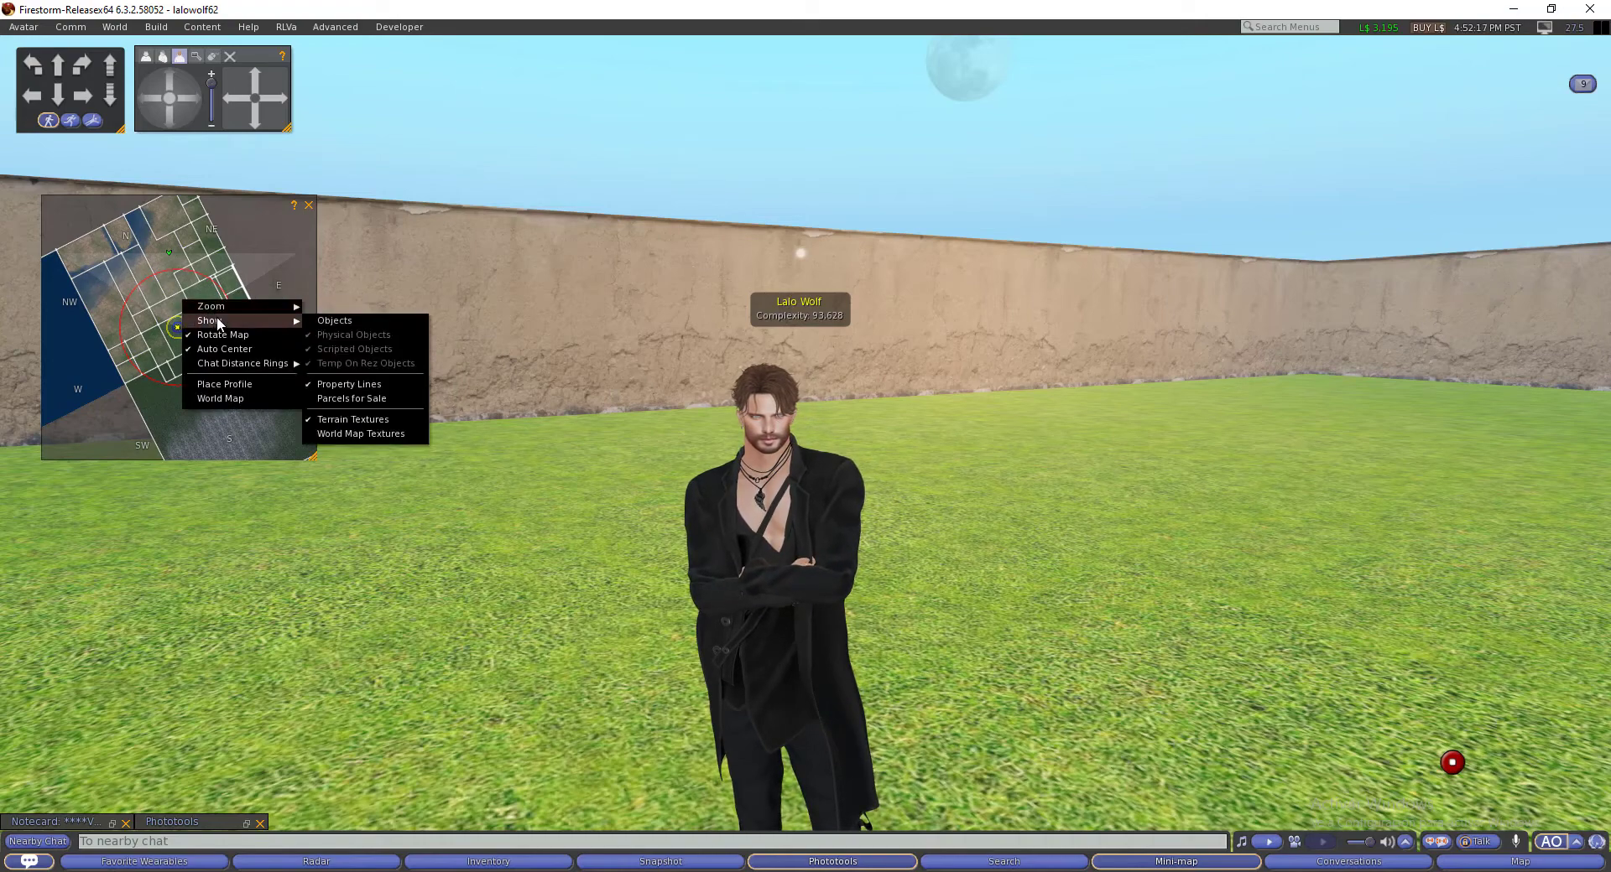
{"action": "left_click", "coordinate": [339, 320]}
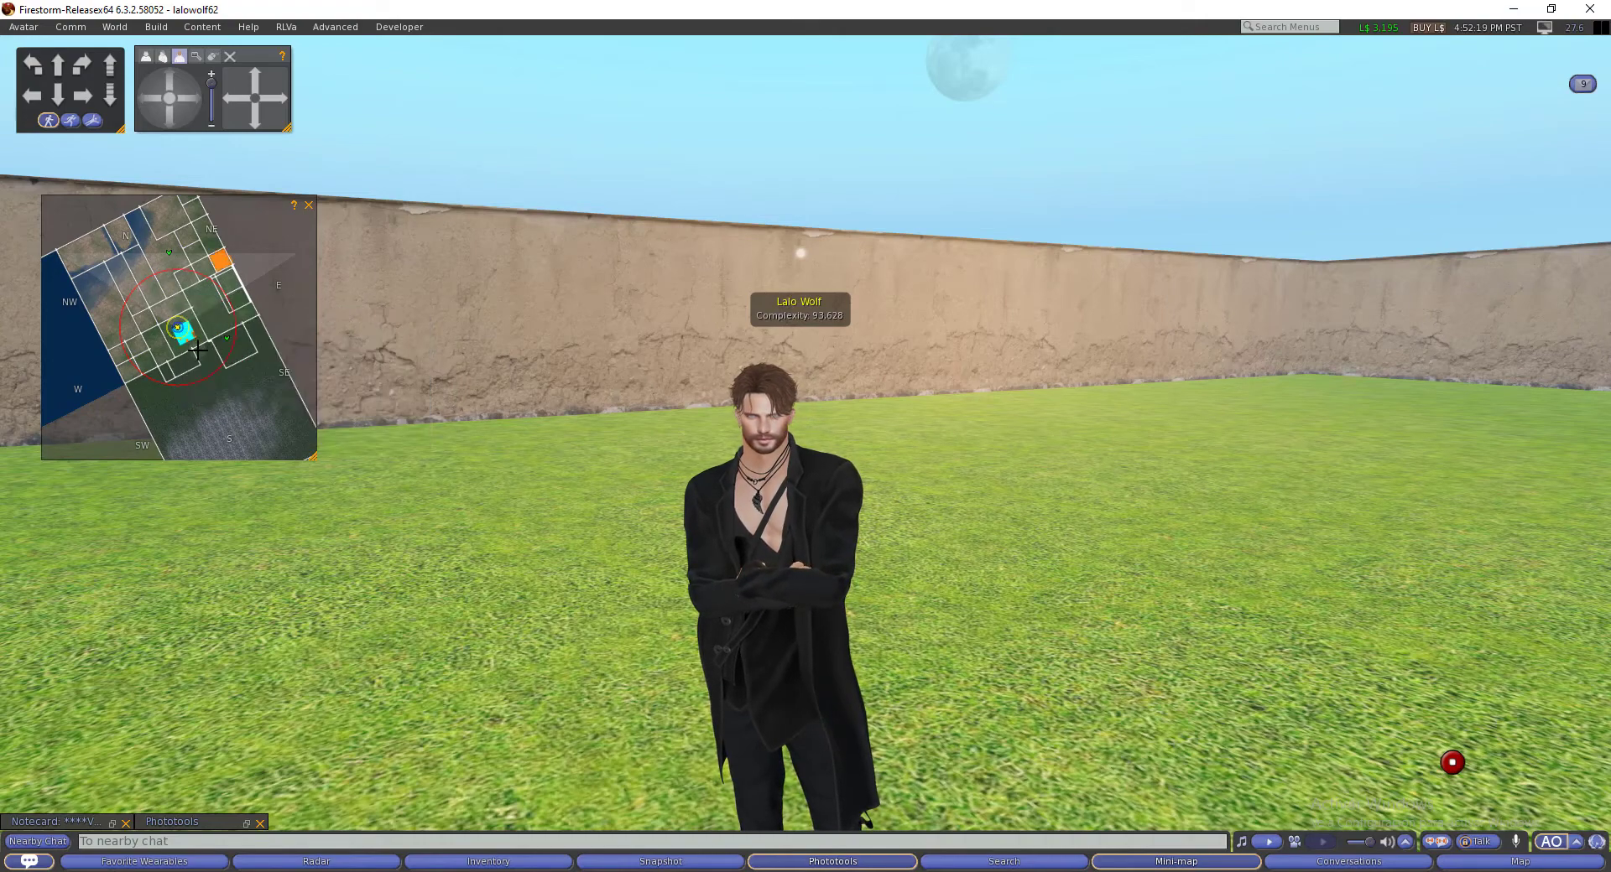
Uncheck Objects and enable World Map Textures in the mini-map's Show menu.
{"action": "scroll", "coordinate": [198, 321], "scroll_direction": "up", "scroll_amount": 4}
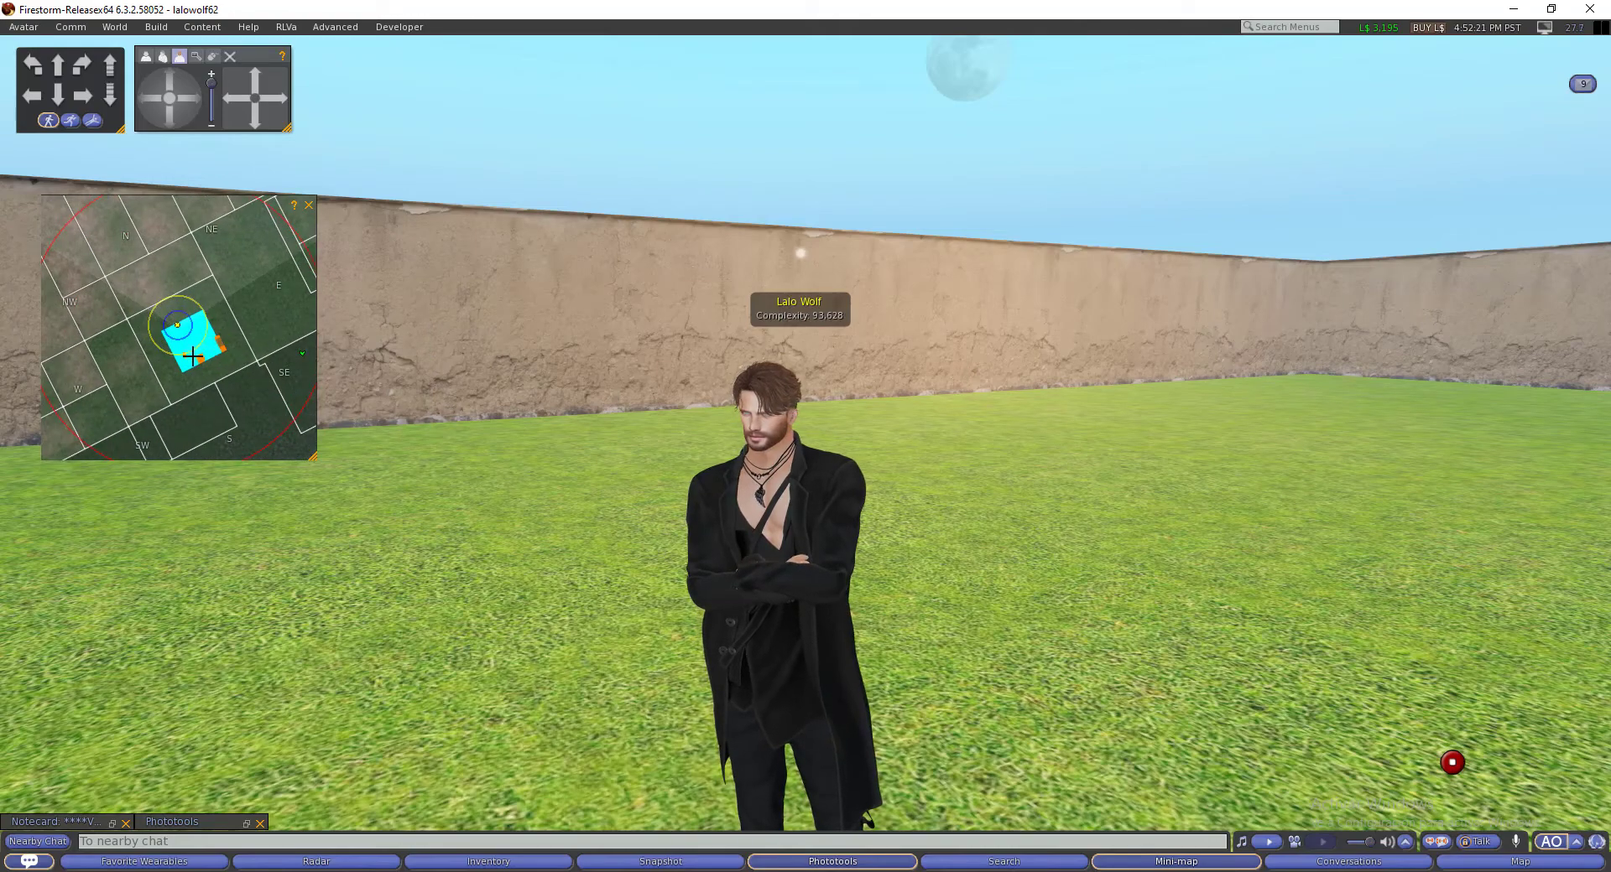
{"action": "scroll", "coordinate": [219, 339], "scroll_direction": "down", "scroll_amount": 2}
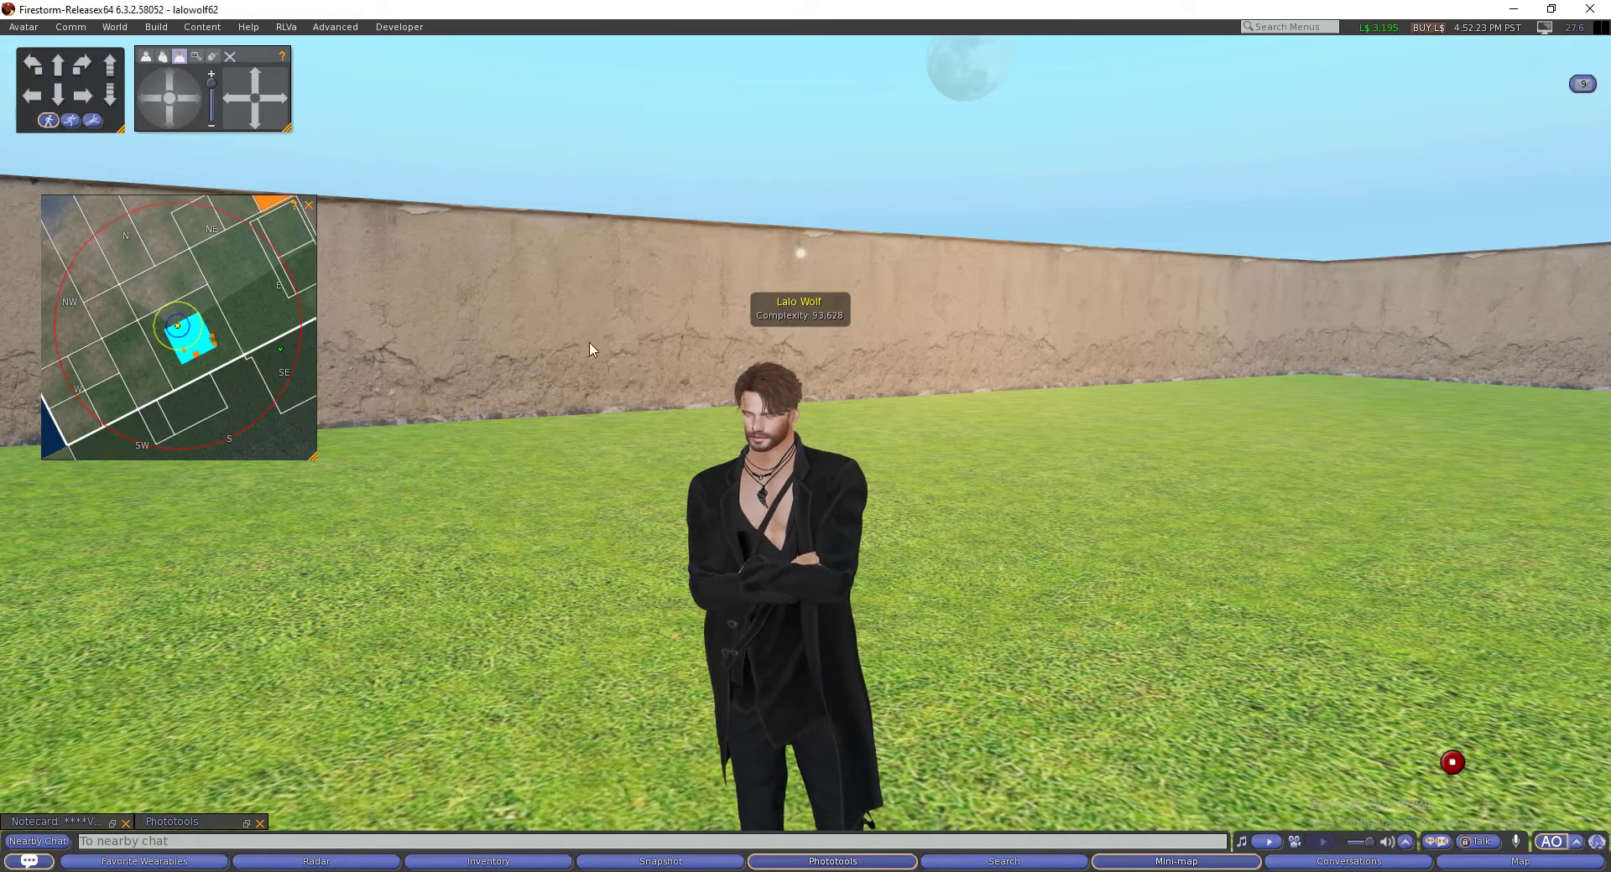
{"action": "scroll", "coordinate": [532, 353], "scroll_direction": "down", "scroll_amount": 5}
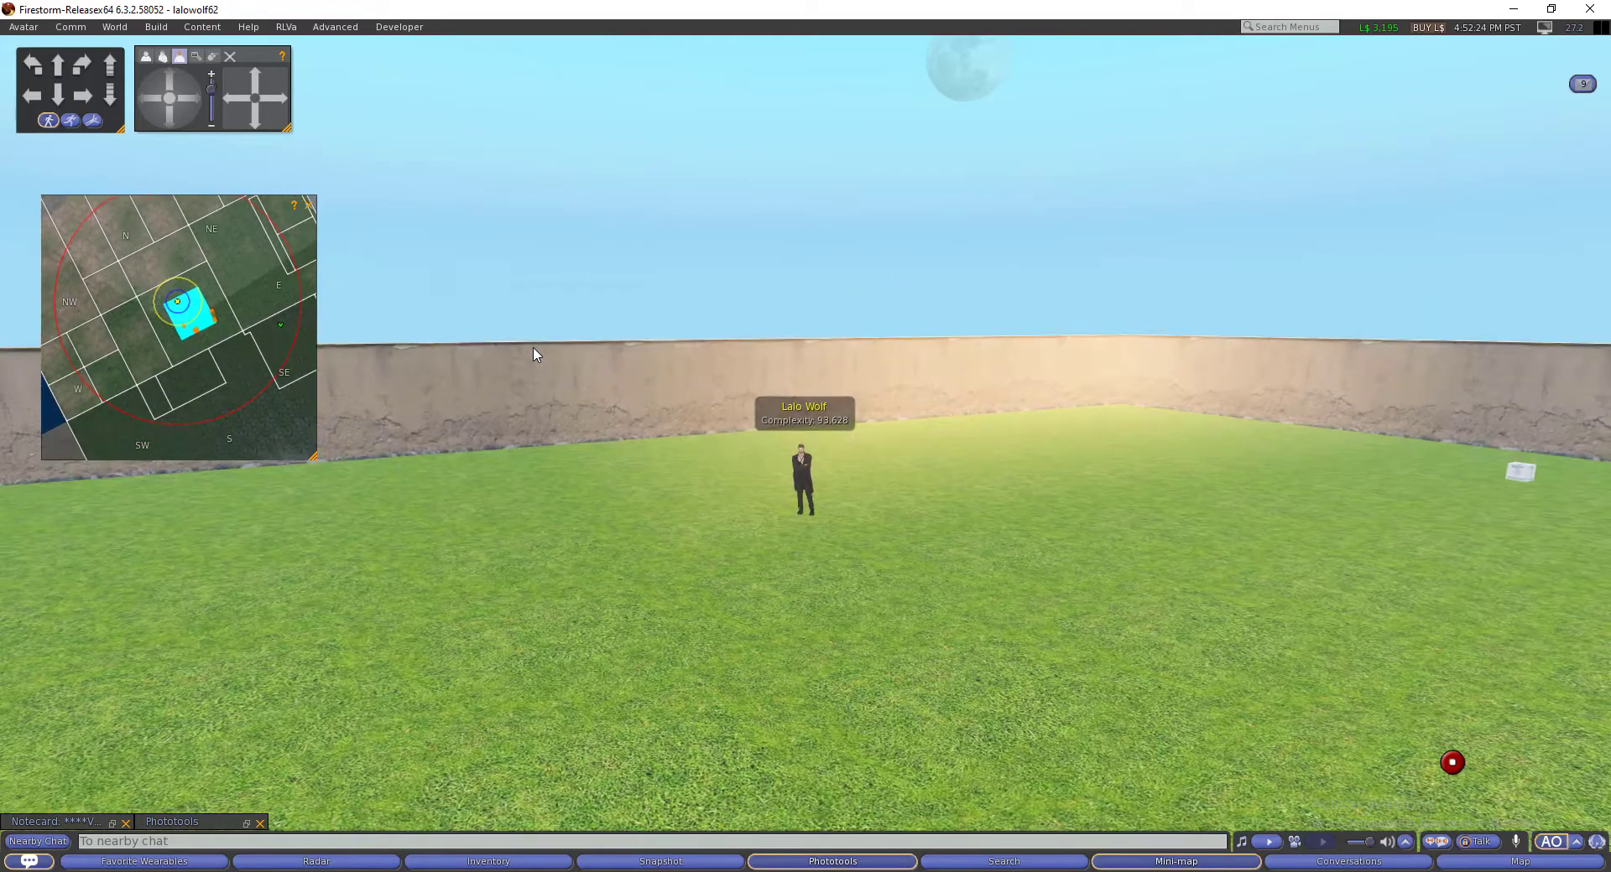
{"action": "scroll", "coordinate": [534, 355], "scroll_direction": "up", "scroll_amount": 5}
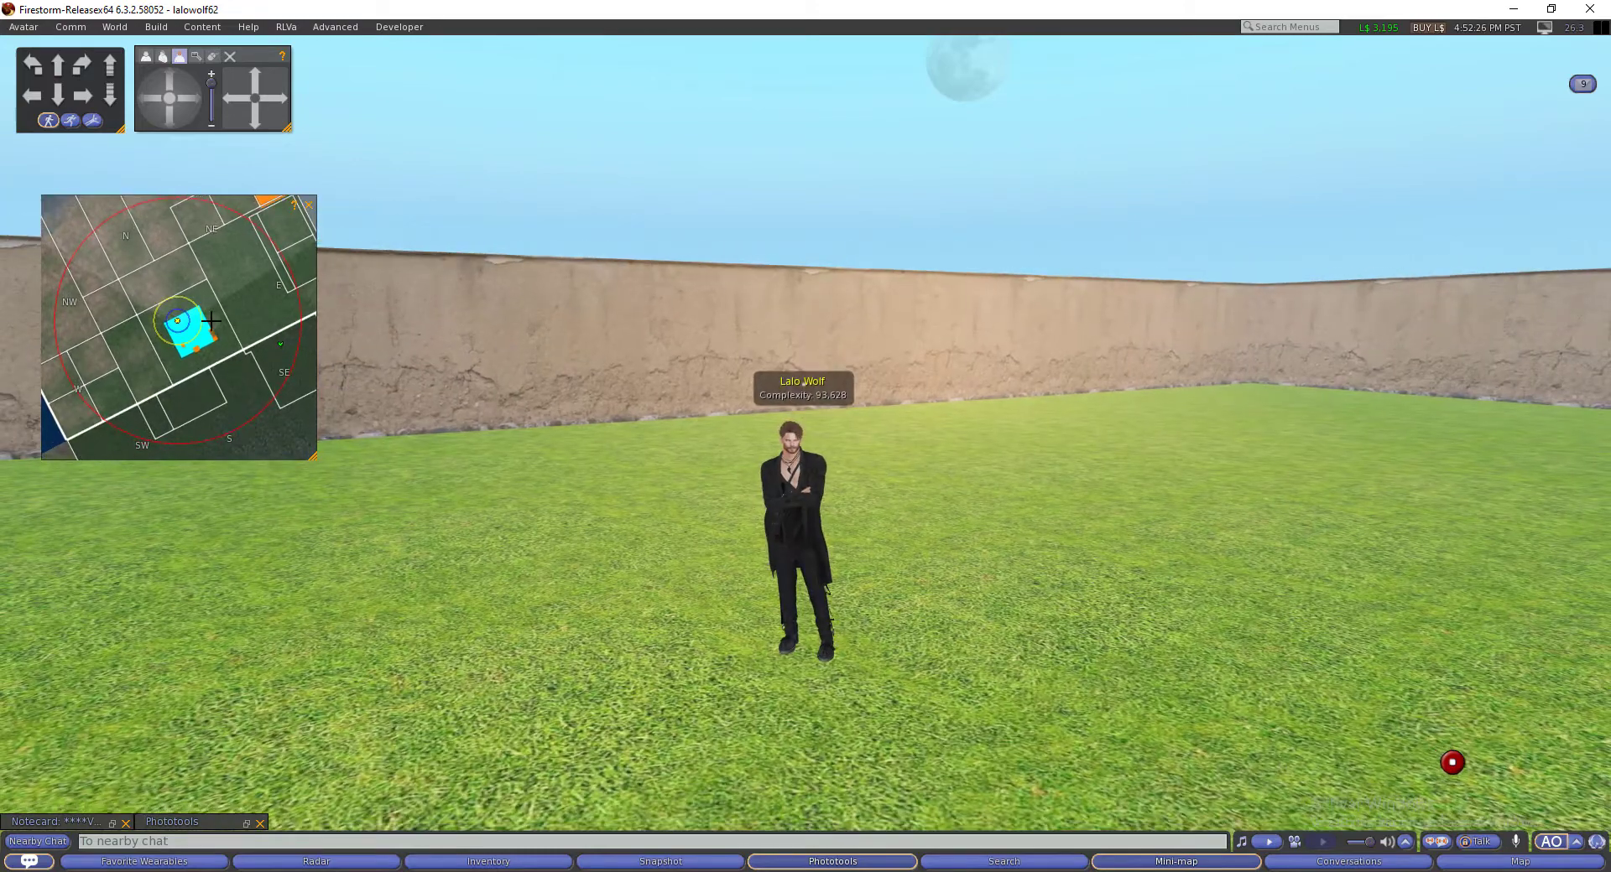
{"action": "scroll", "coordinate": [210, 322], "scroll_direction": "down", "scroll_amount": 1}
{"action": "right_click", "coordinate": [202, 323]}
{"action": "mouse_move", "coordinate": [319, 344]}
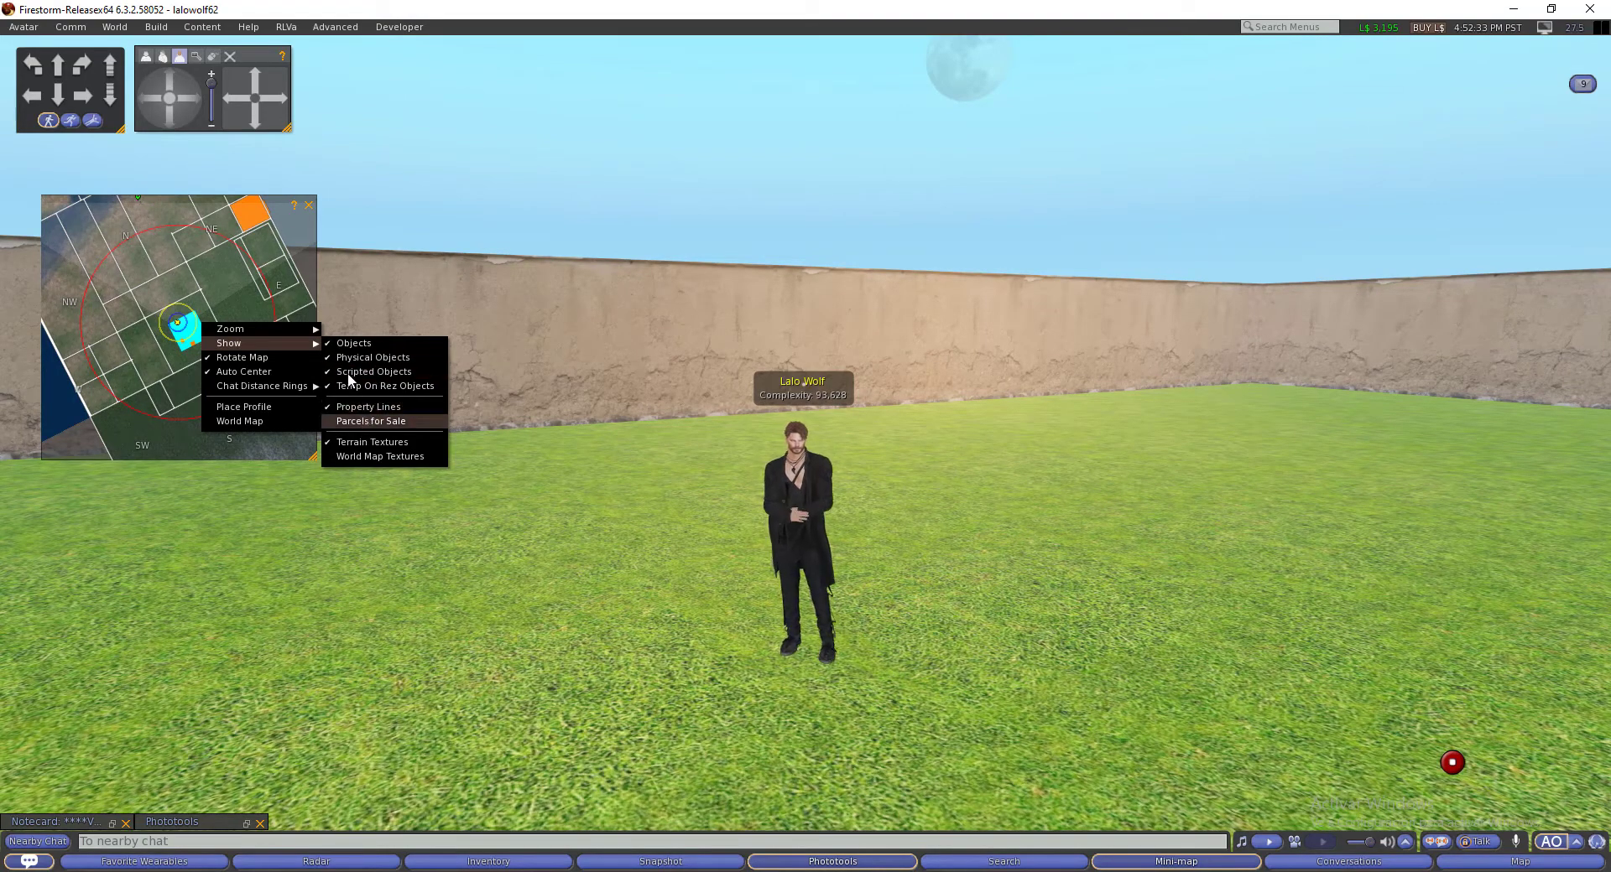
{"action": "left_click", "coordinate": [339, 344]}
{"action": "right_click", "coordinate": [199, 328]}
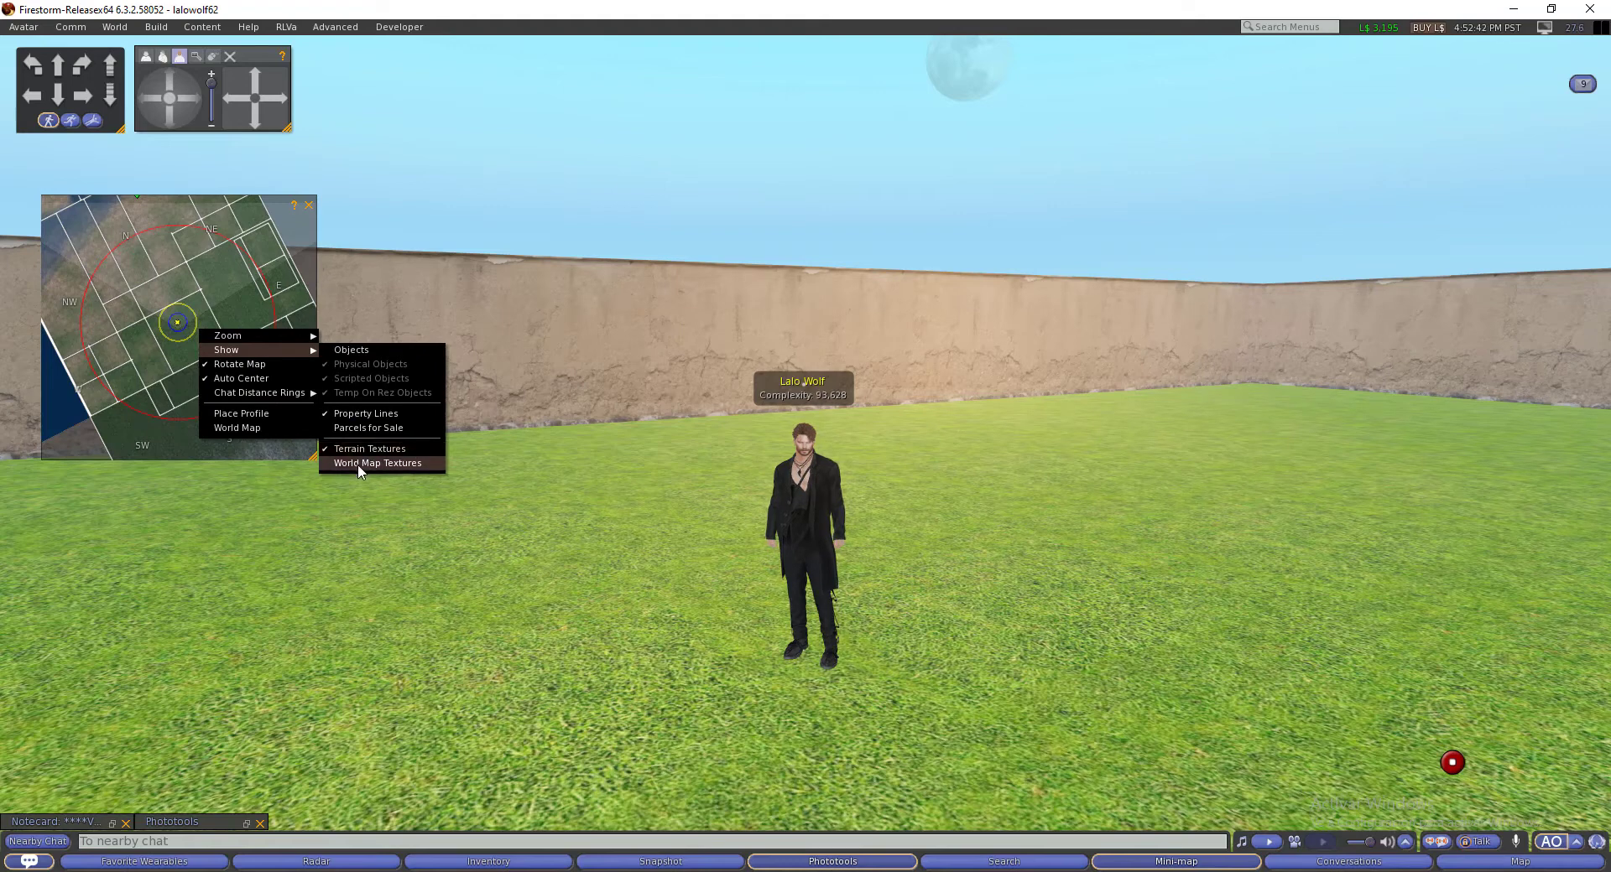
{"action": "left_click", "coordinate": [359, 468]}
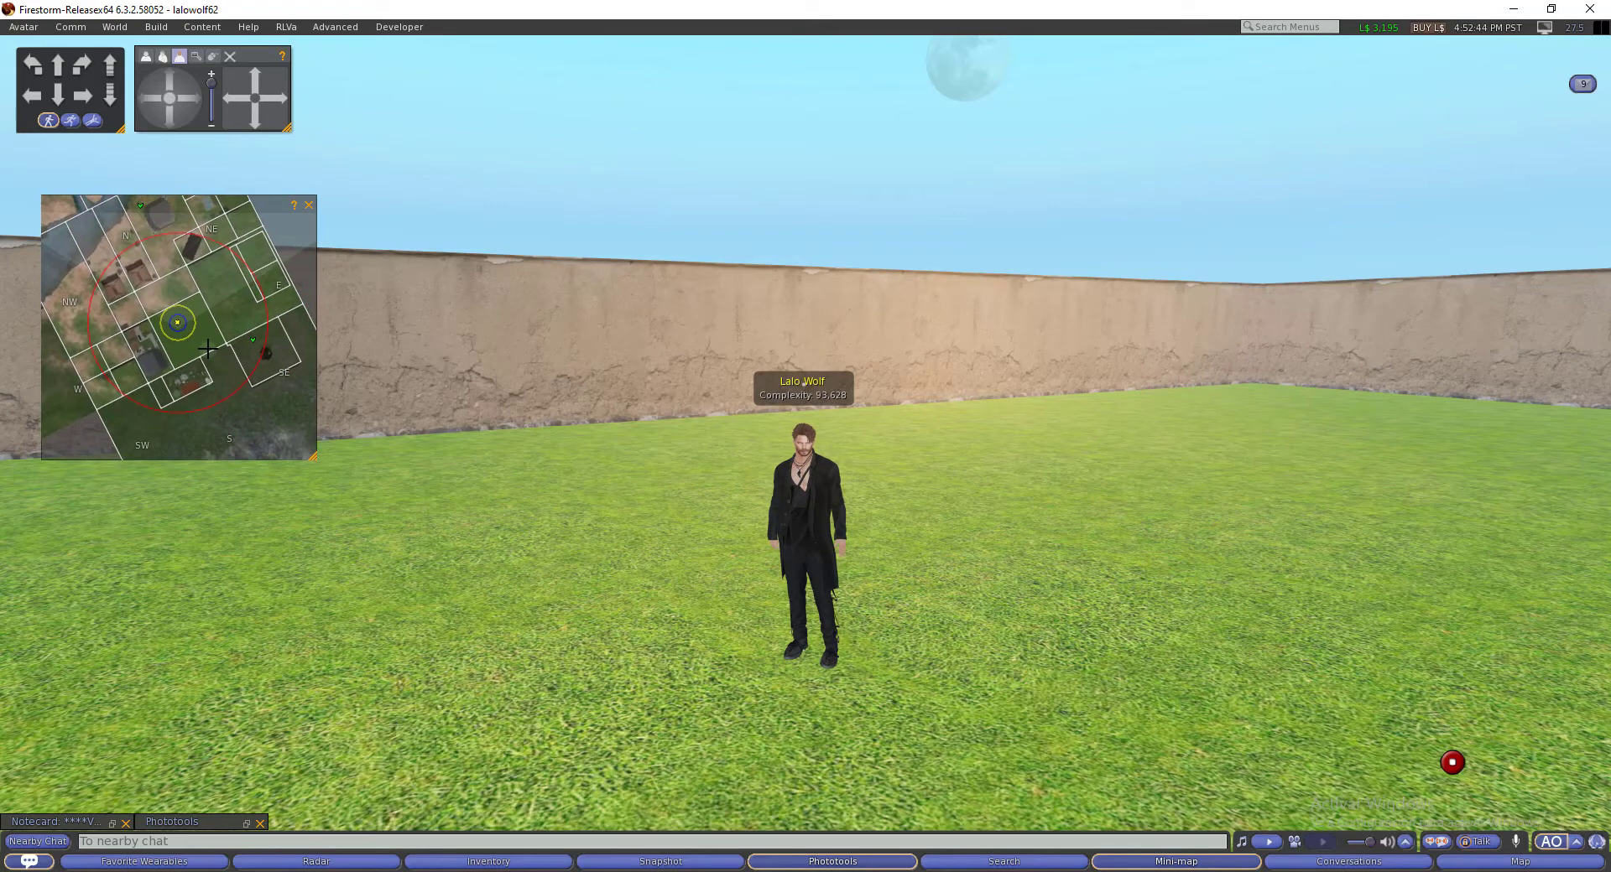
Tilt and orbit the camera around the avatar.
{"action": "scroll", "coordinate": [208, 349], "scroll_direction": "up", "scroll_amount": 2}
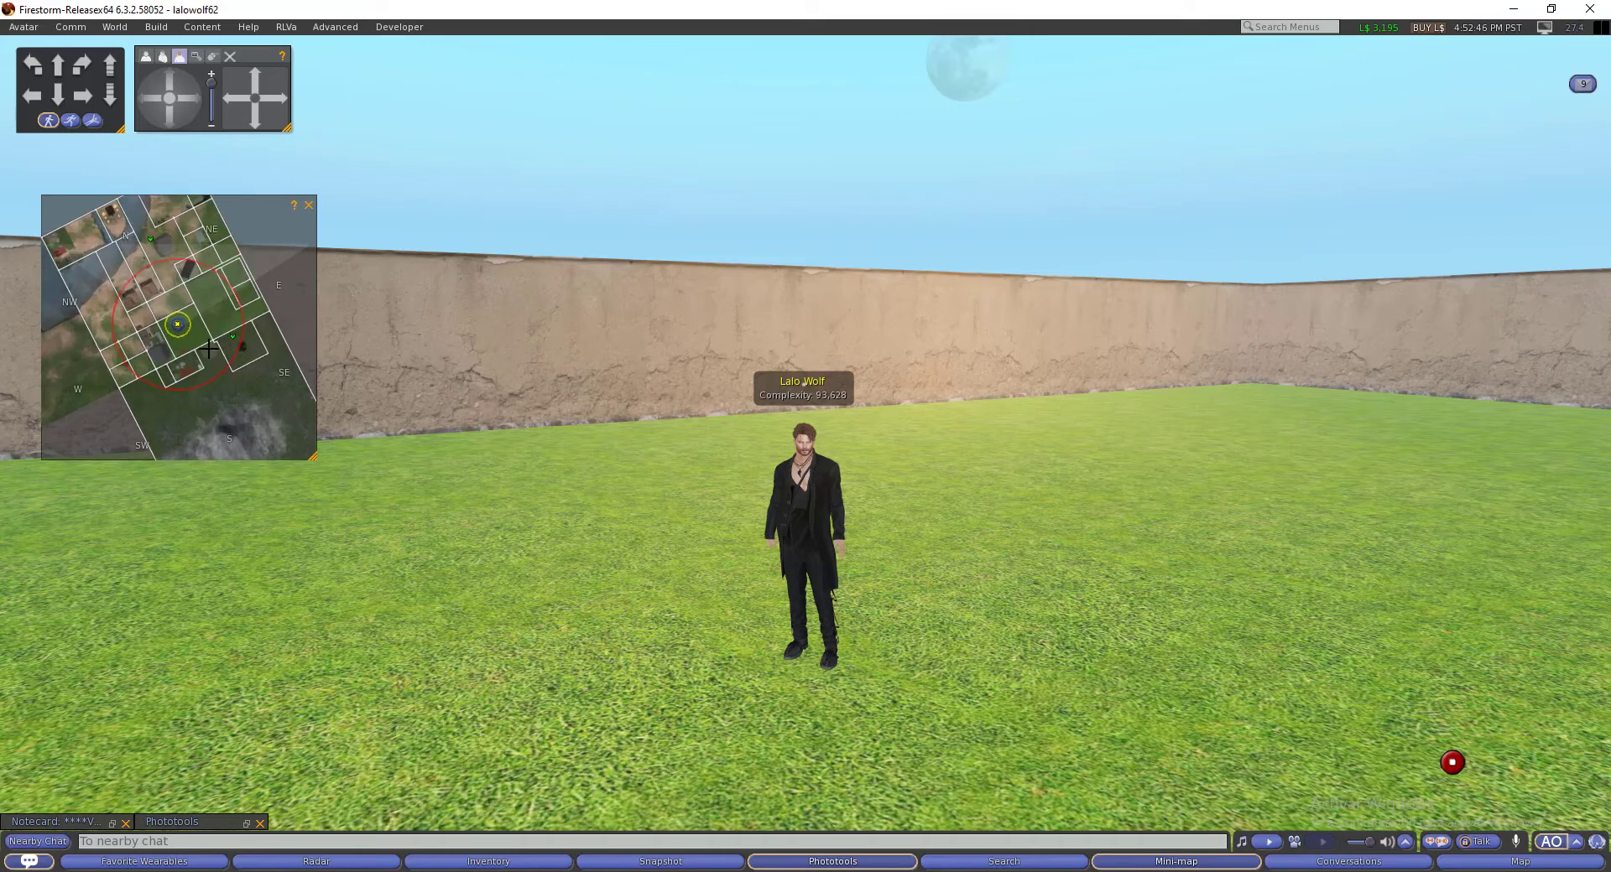
{"action": "scroll", "coordinate": [208, 348], "scroll_direction": "down", "scroll_amount": 1}
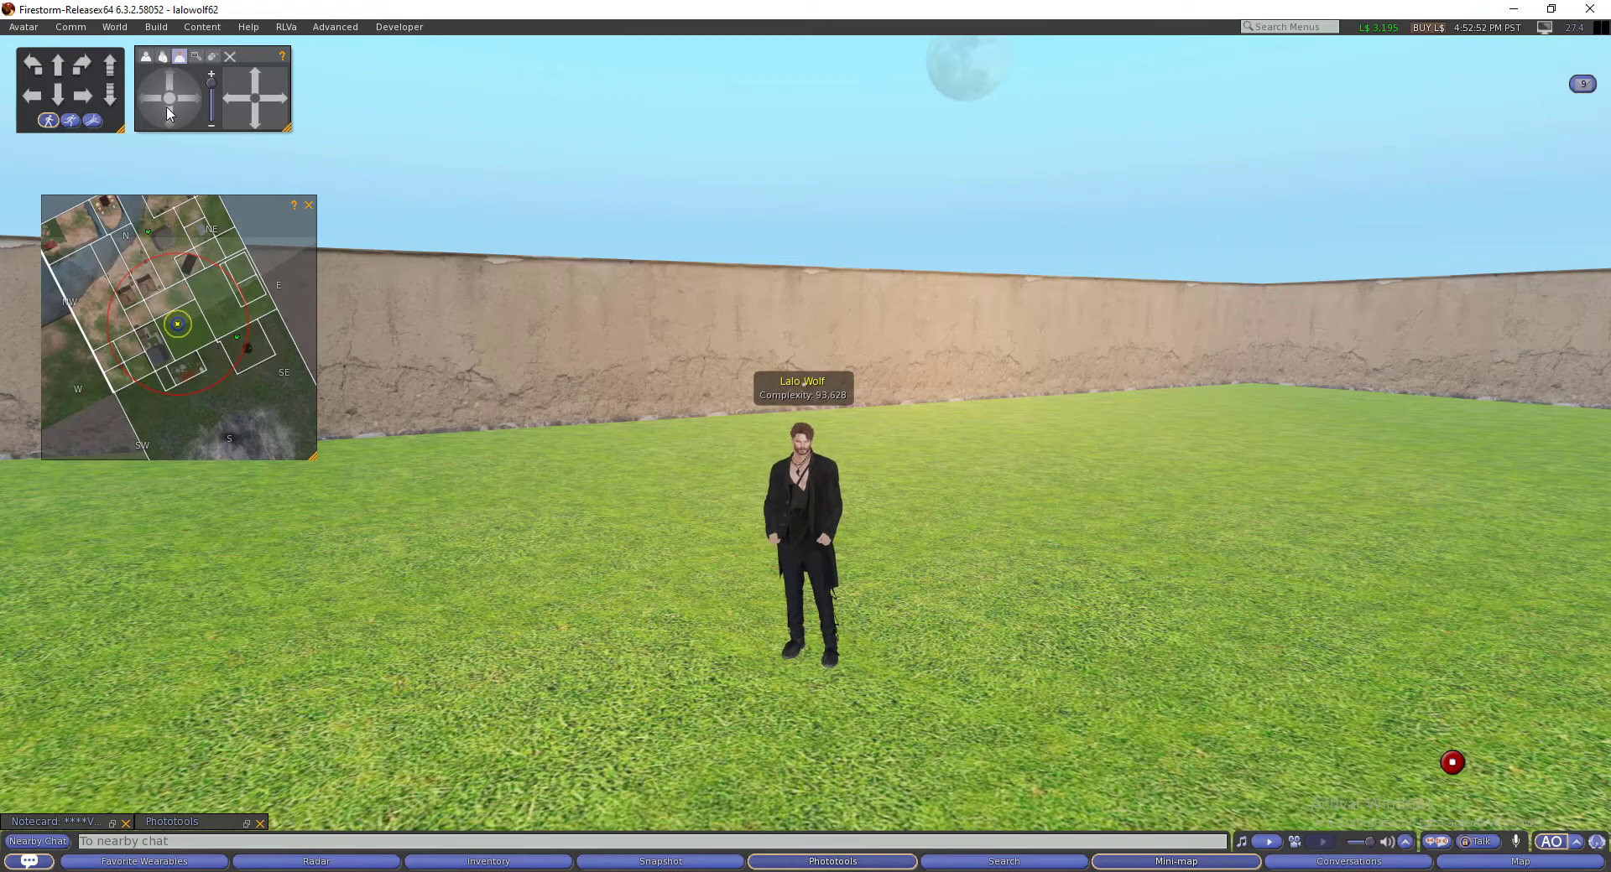
{"action": "left_click", "coordinate": [194, 104]}
{"action": "mouse_move", "coordinate": [193, 98]}
{"action": "left_mouse_down"}
{"action": "mouse_move", "coordinate": [183, 116]}
{"action": "mouse_move", "coordinate": [163, 104]}
{"action": "left_mouse_up"}
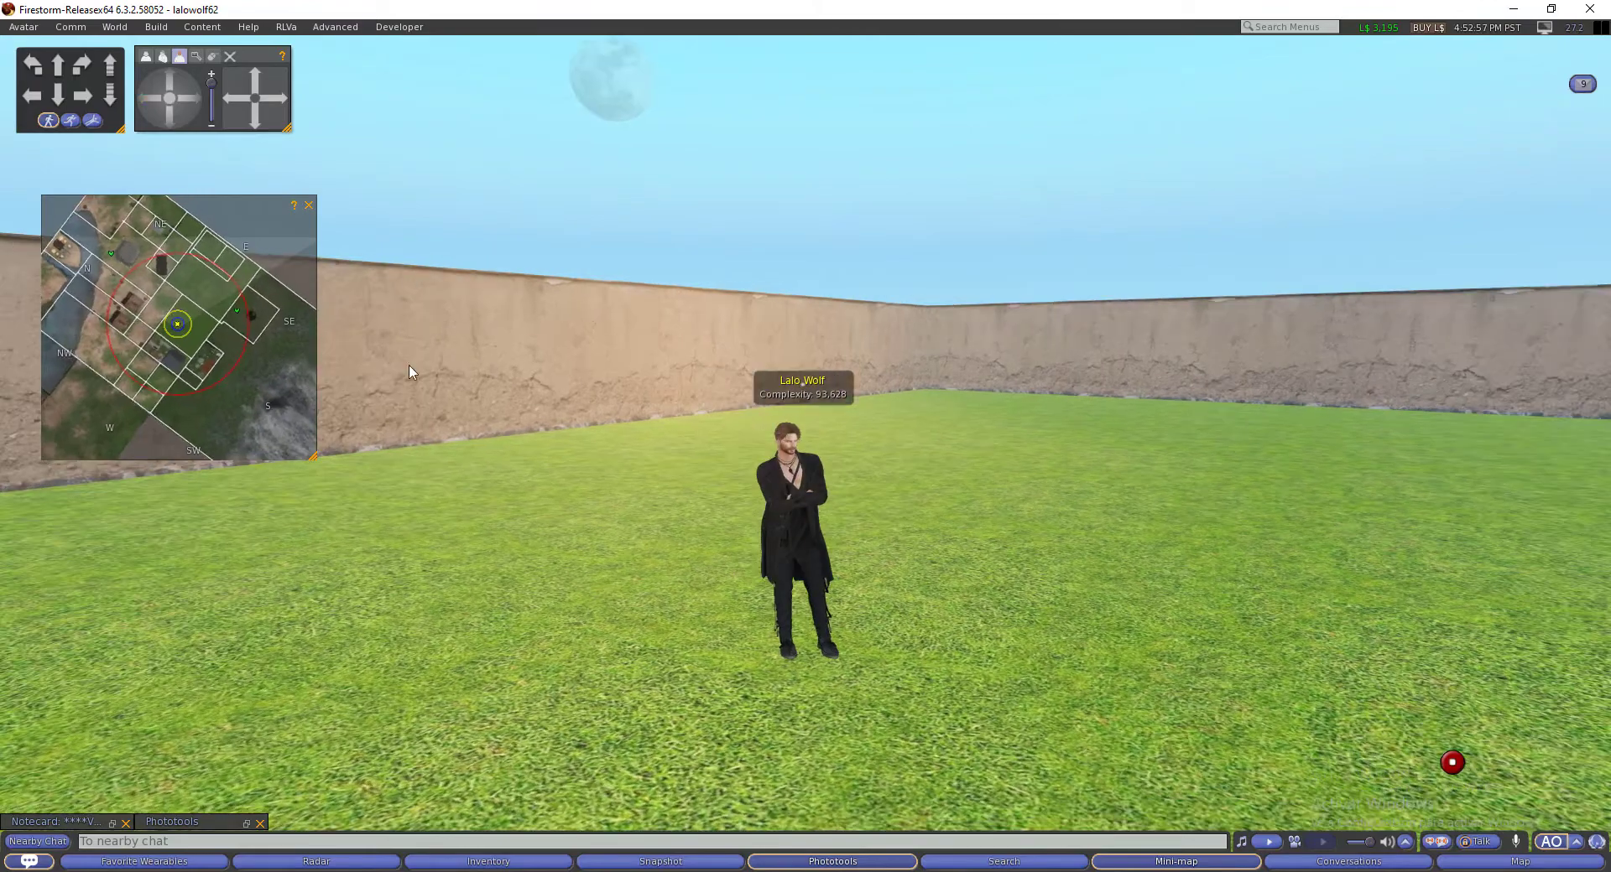
{"action": "scroll", "coordinate": [428, 387], "scroll_direction": "up", "scroll_amount": 5}
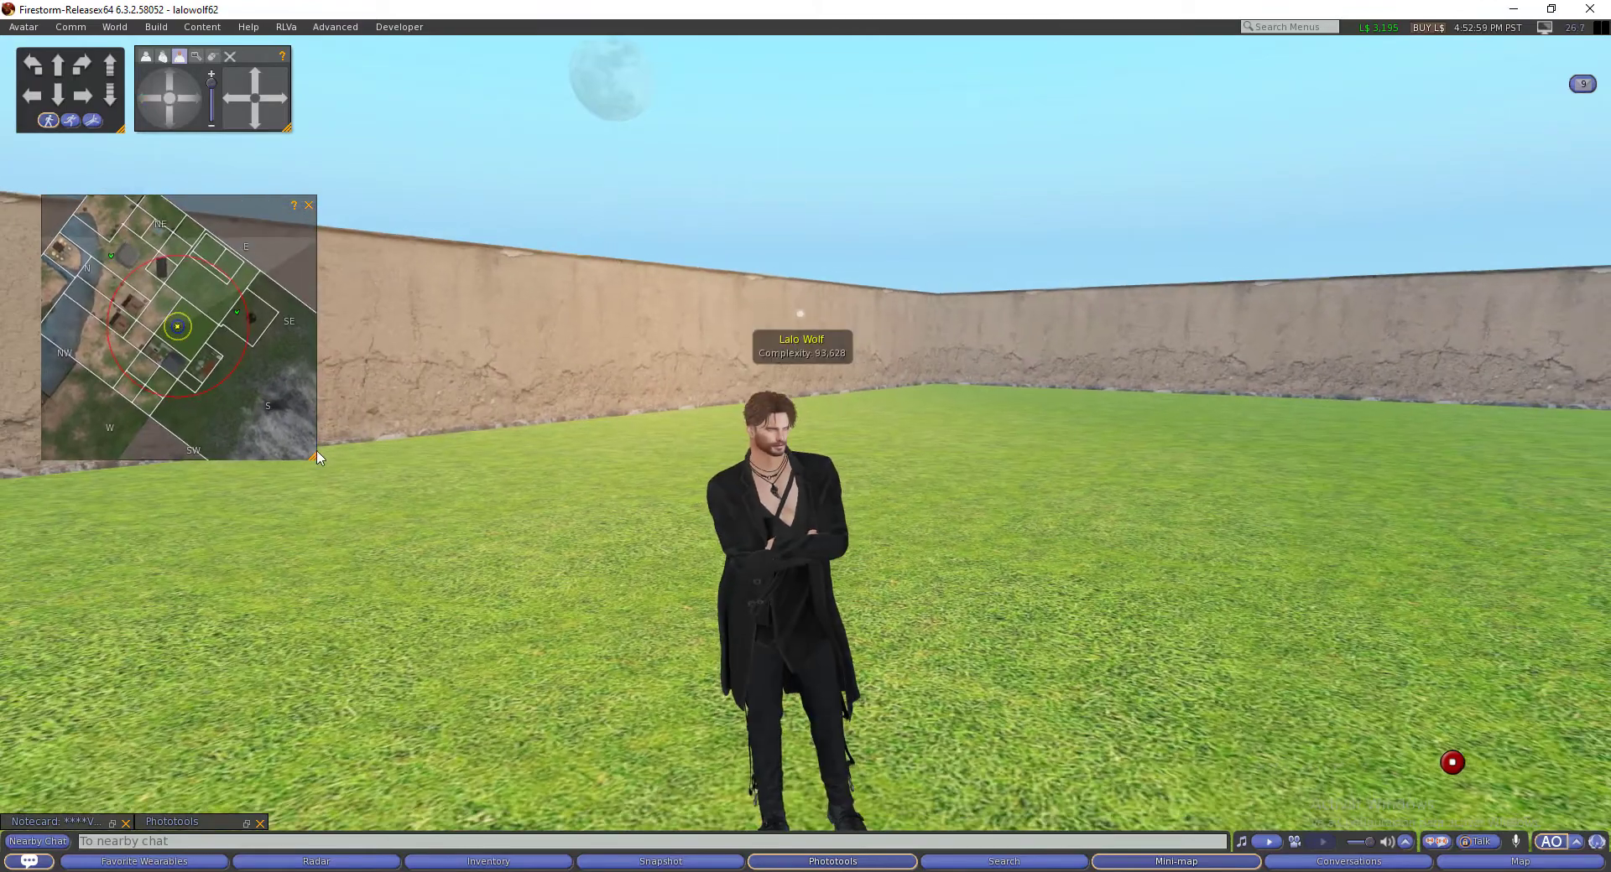
Drag the mini-map's corner inward to shrink it, then orbit the camera further.
{"action": "left_click_drag", "start_coordinate": [317, 457], "coordinate": [237, 395]}
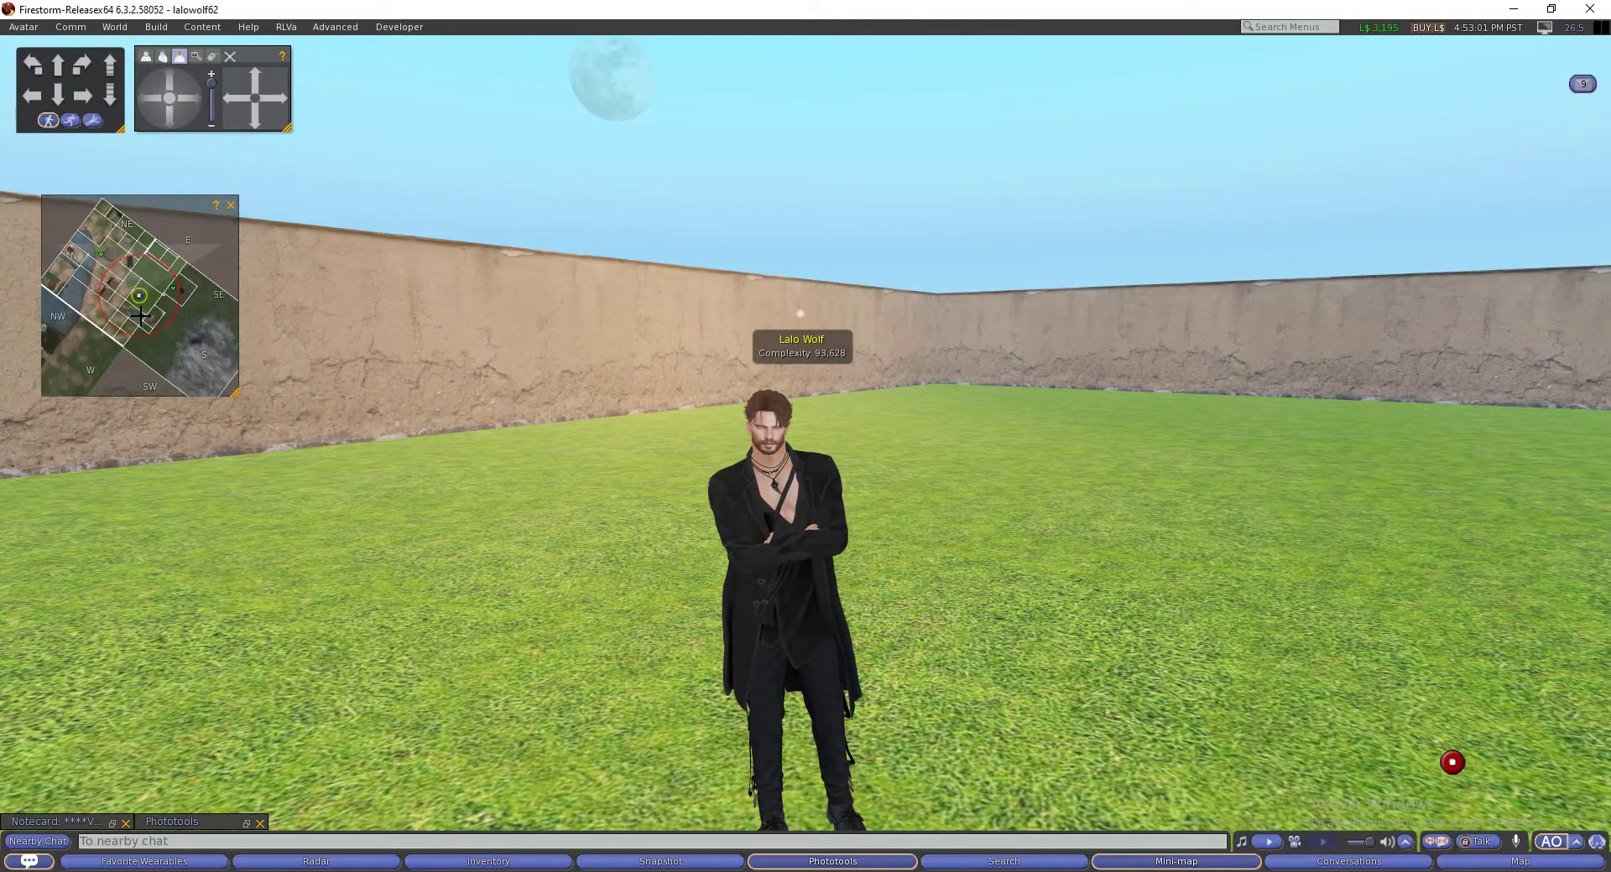
{"action": "left_click_drag", "start_coordinate": [165, 93], "coordinate": [180, 97]}
{"action": "scroll", "coordinate": [422, 282], "scroll_direction": "up", "scroll_amount": 3}
{"action": "scroll", "coordinate": [422, 283], "scroll_direction": "down", "scroll_amount": 3}
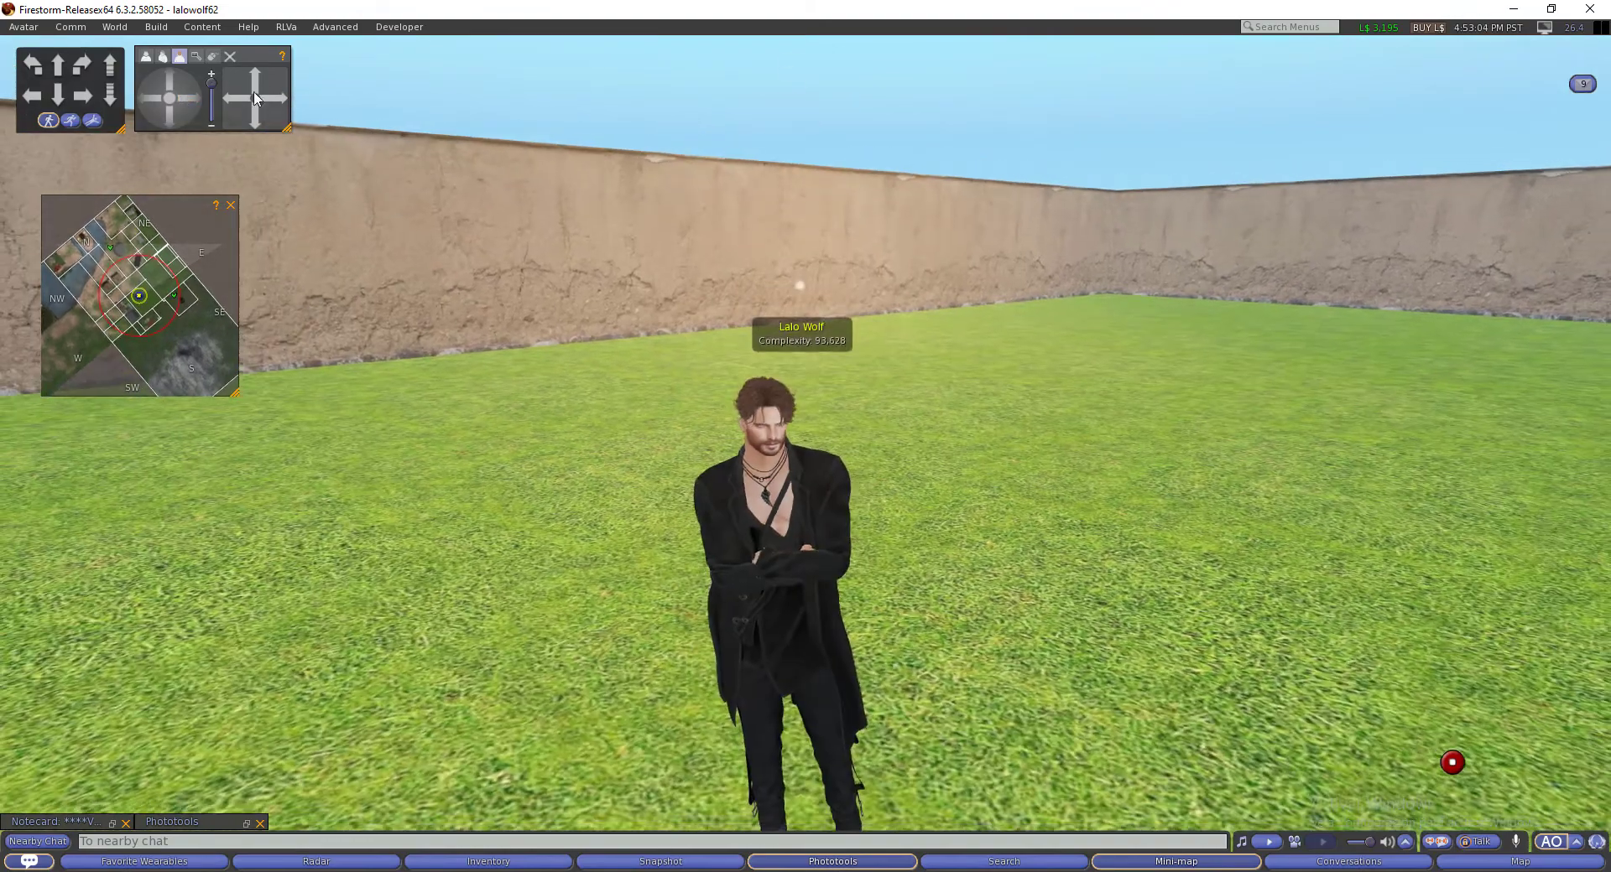
{"action": "left_click", "coordinate": [112, 28]}
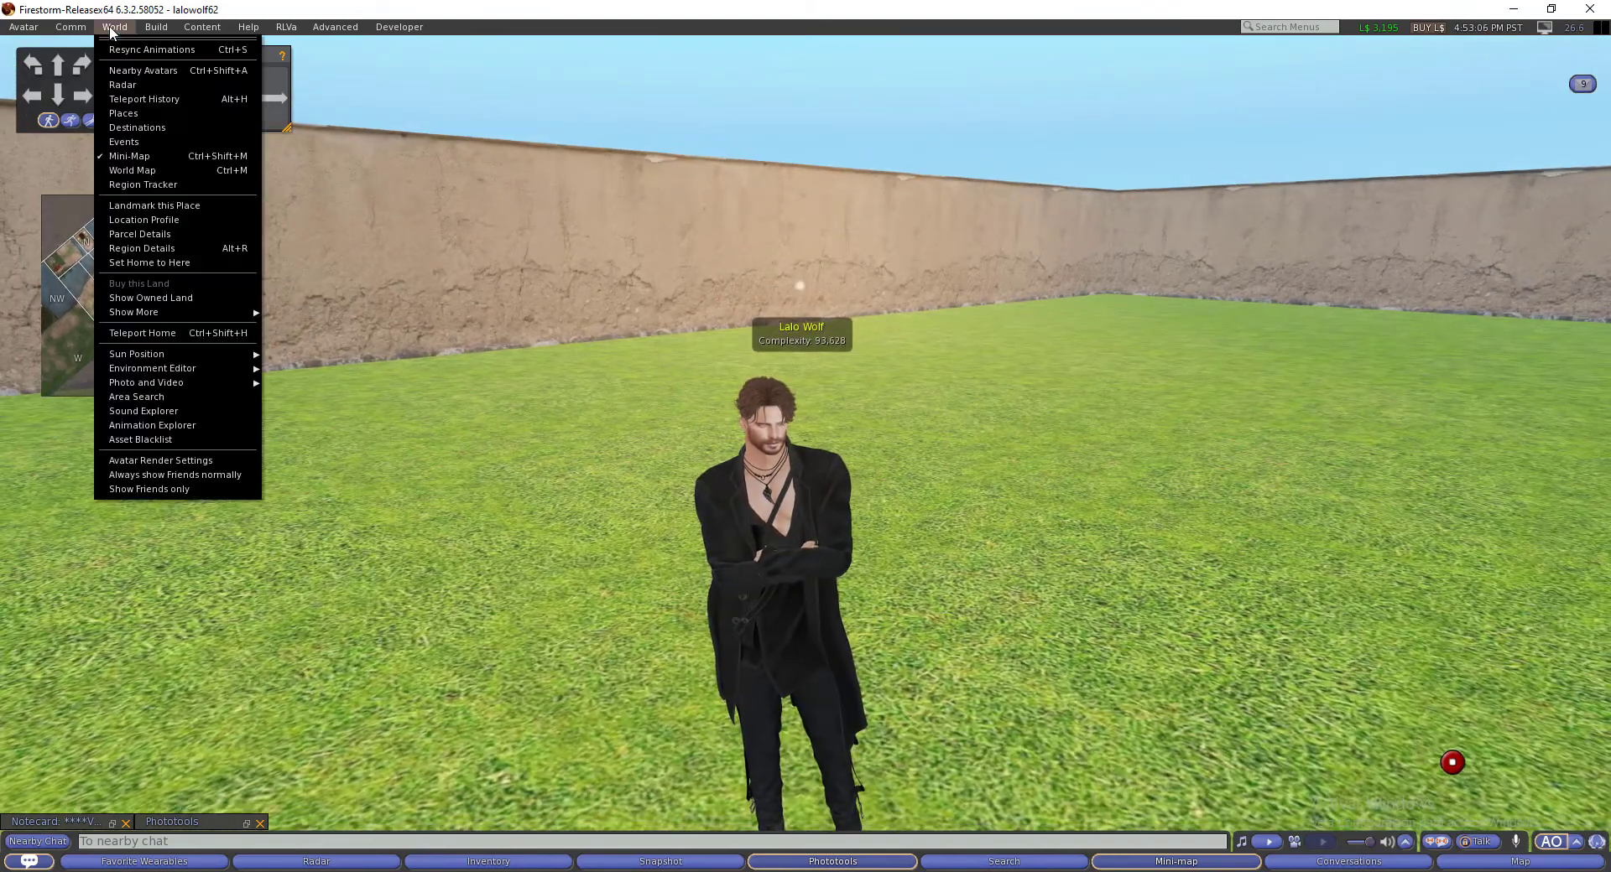
{"action": "left_click", "coordinate": [139, 84]}
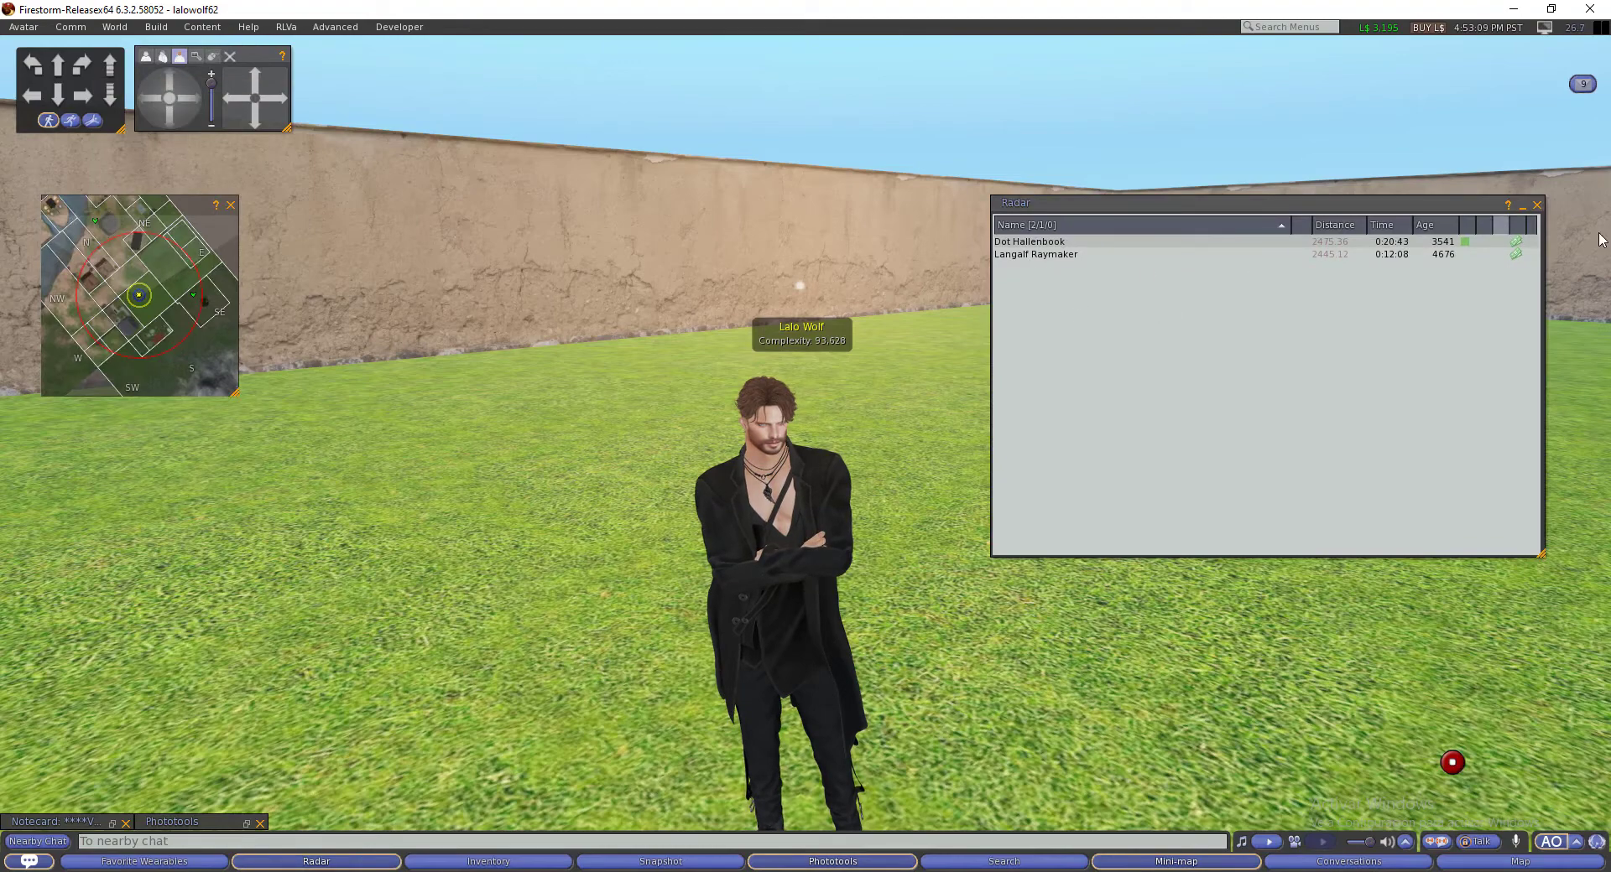
{"action": "left_click", "coordinate": [1536, 205]}
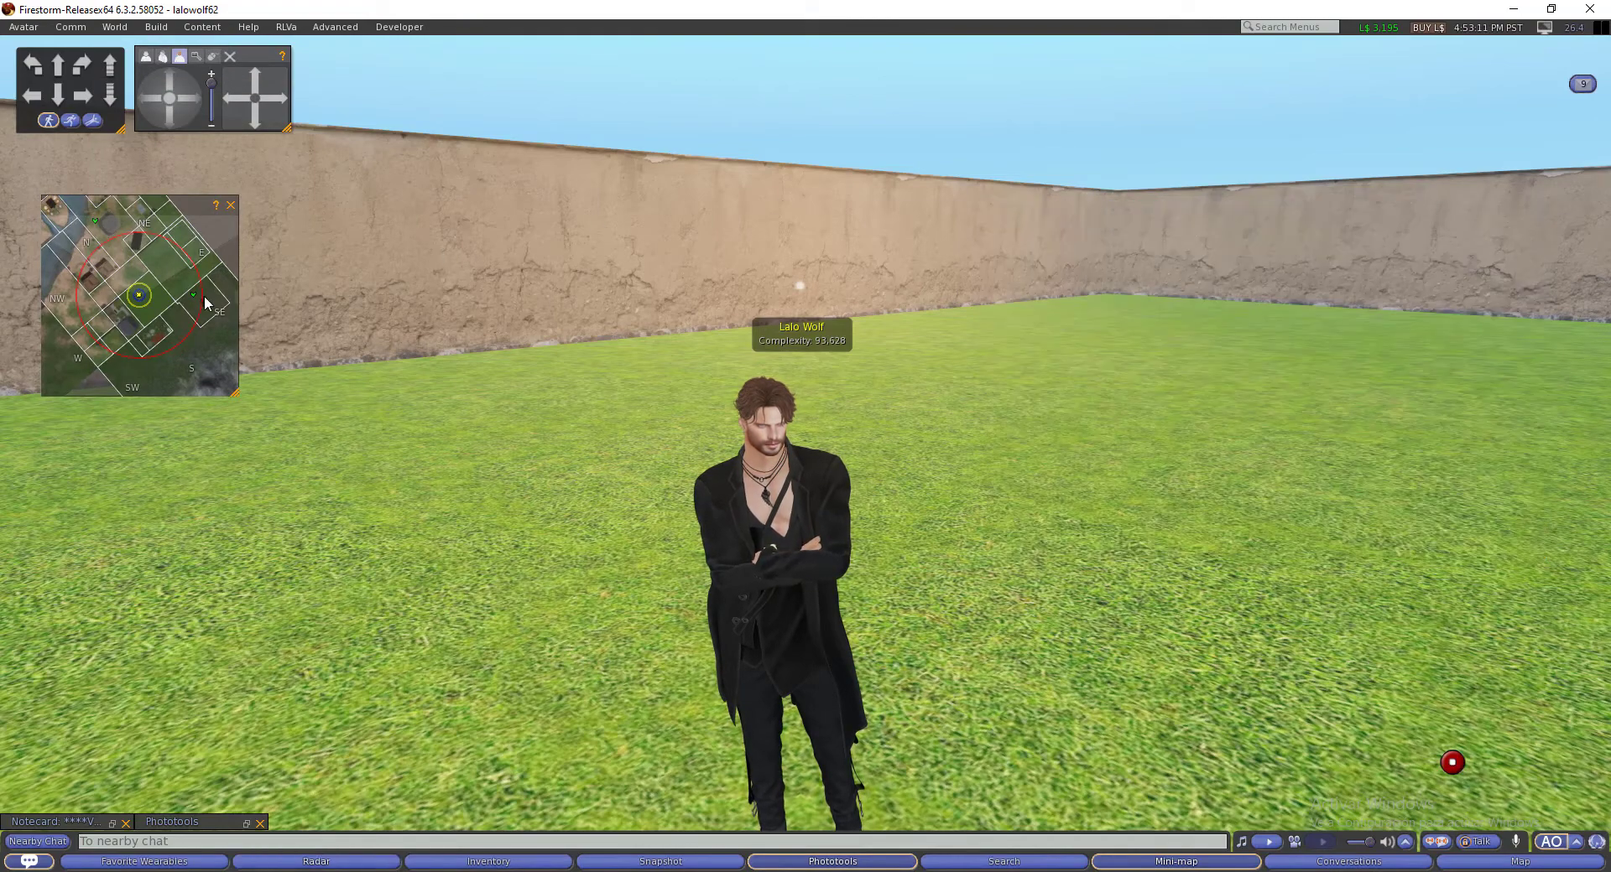
{"action": "scroll", "coordinate": [228, 302], "scroll_direction": "down", "scroll_amount": 1}
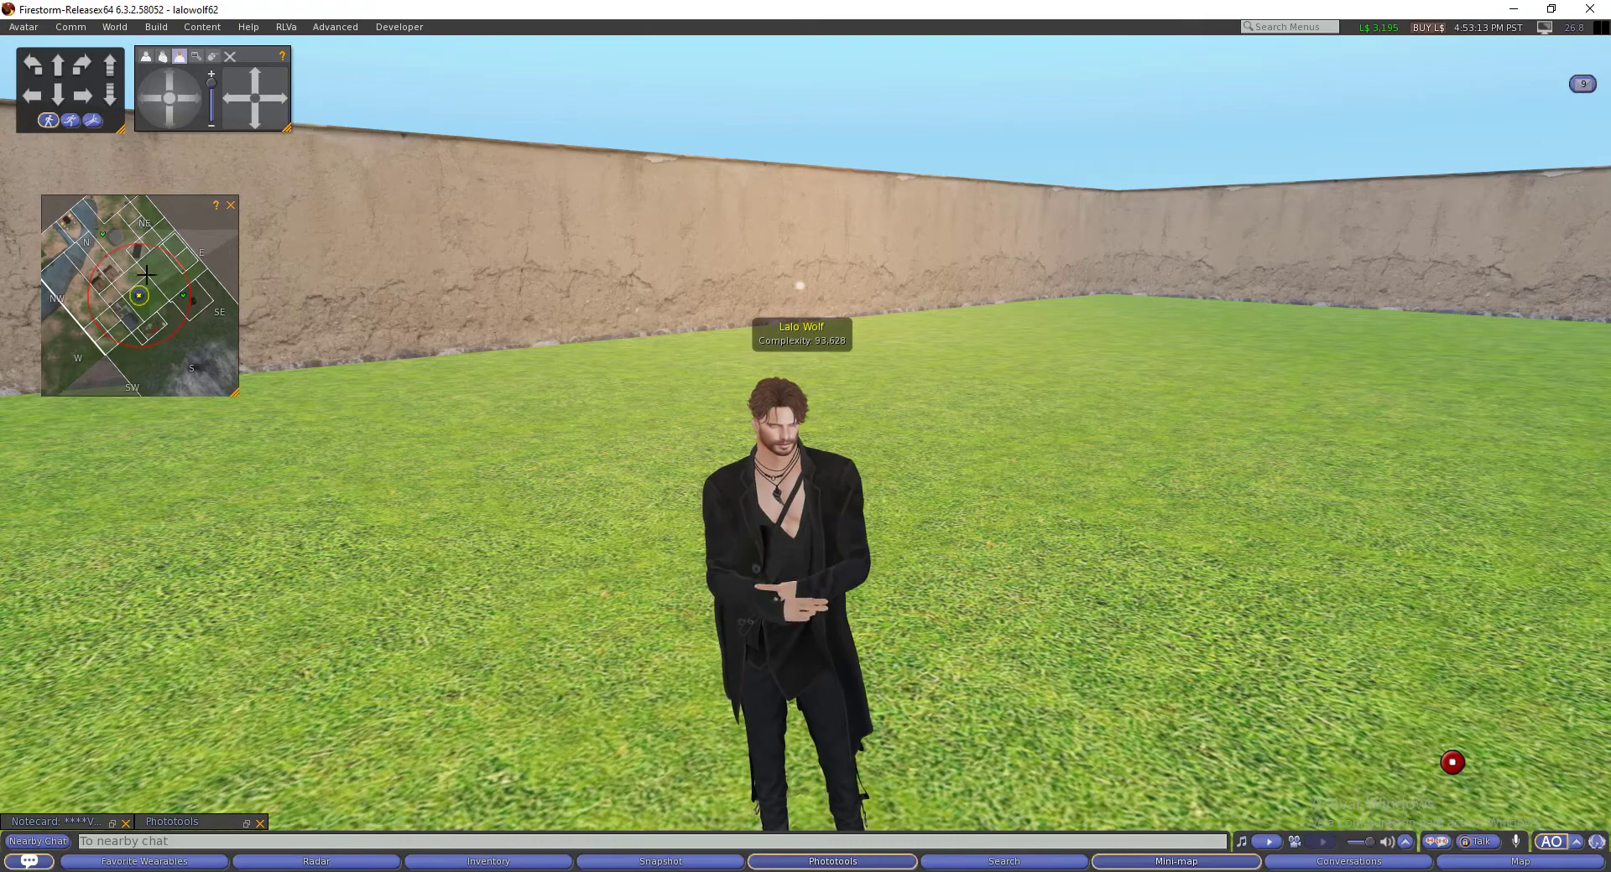
{"action": "scroll", "coordinate": [573, 376], "scroll_direction": "up", "scroll_amount": 5}
{"action": "scroll", "coordinate": [573, 376], "scroll_direction": "down", "scroll_amount": 5}
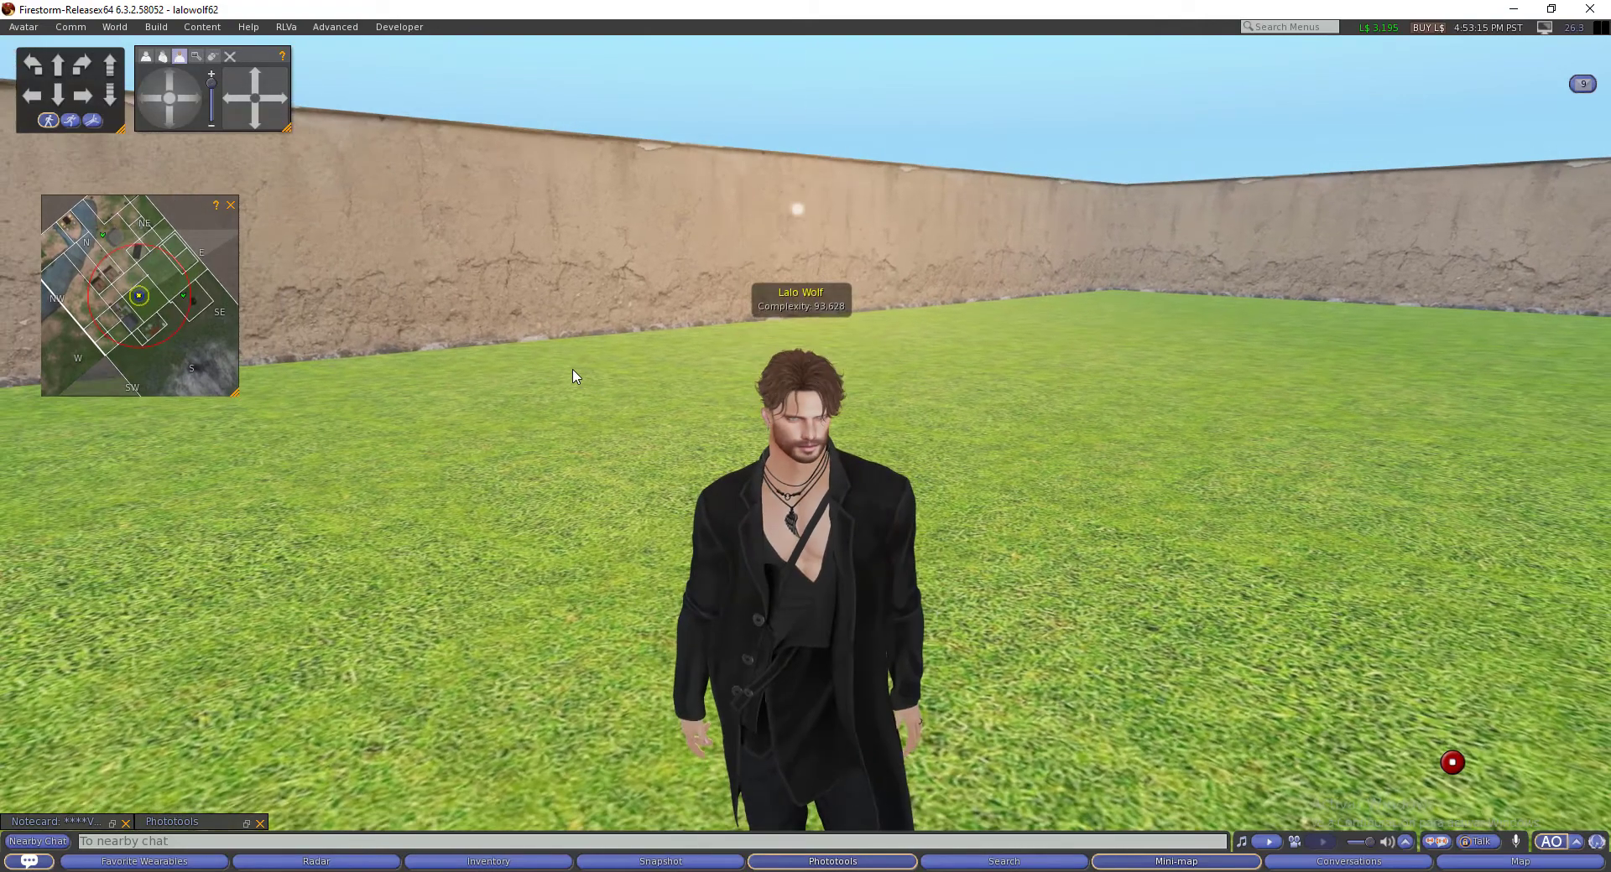